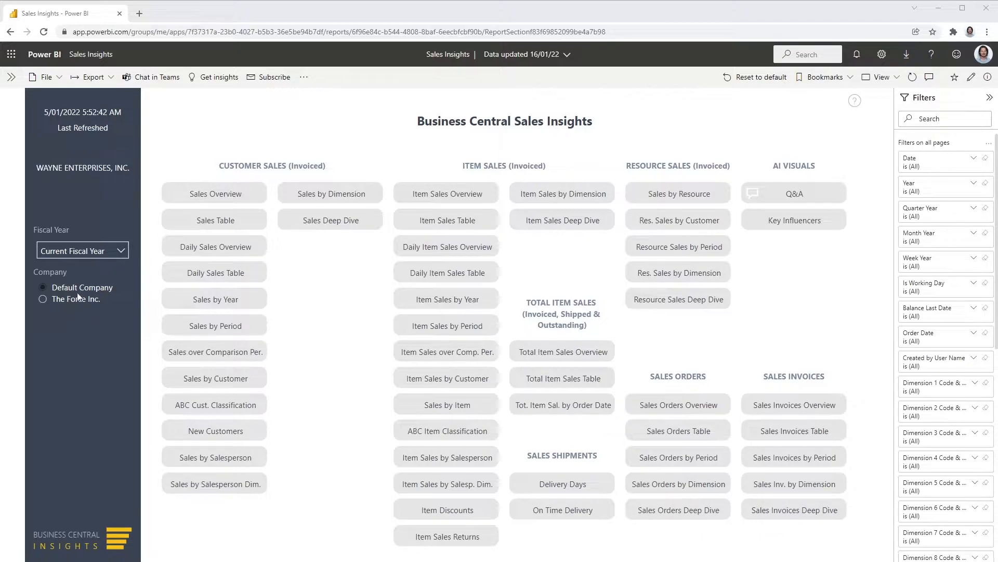
View the report for the company The Force Inc. and return it to Default Company
{"action": "left_click", "coordinate": [61, 301]}
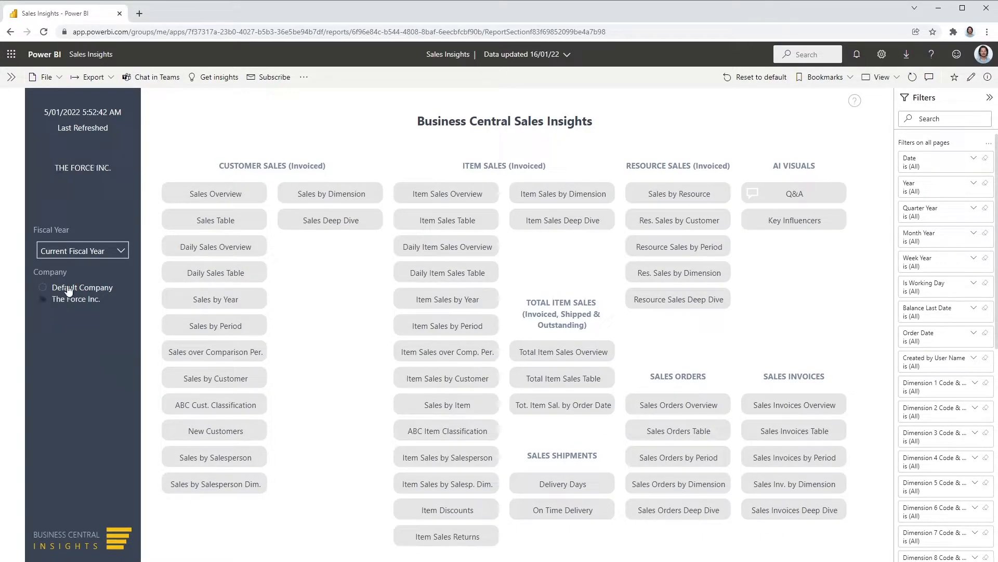
{"action": "left_click", "coordinate": [78, 288]}
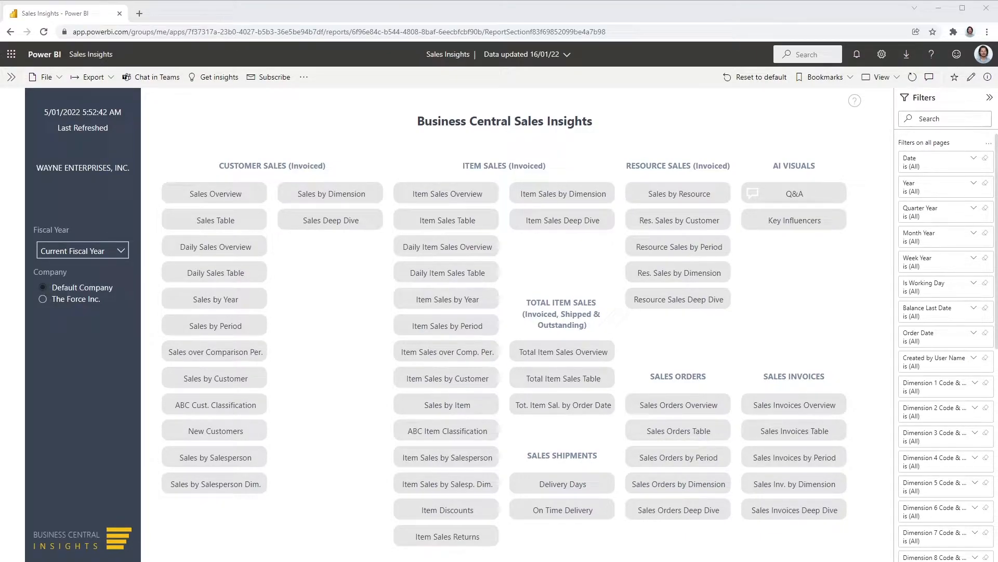
Open the Item Sales Overview report and filter it to the sales budget SALES BUDG
{"action": "left_click", "coordinate": [452, 202]}
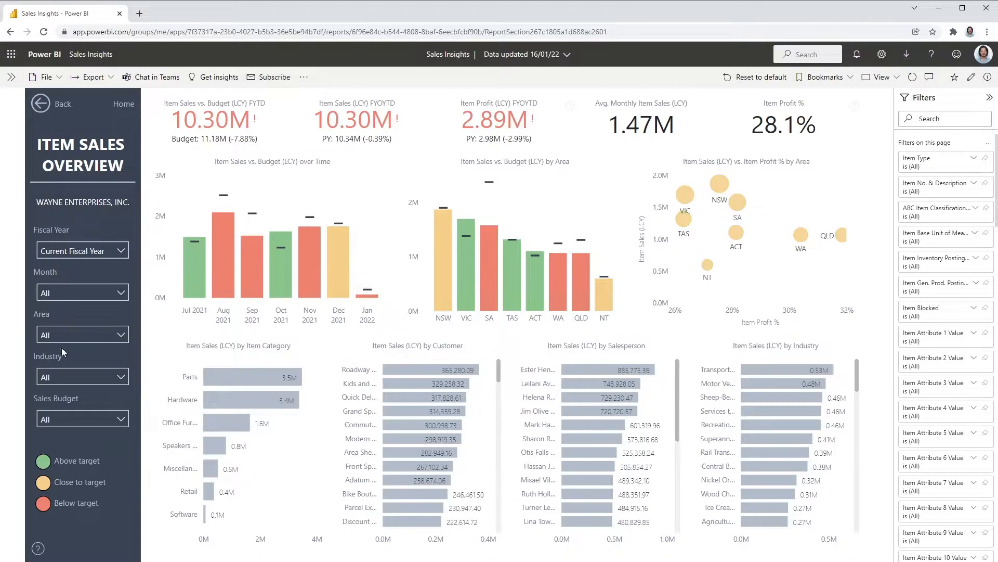
{"action": "left_click", "coordinate": [121, 421]}
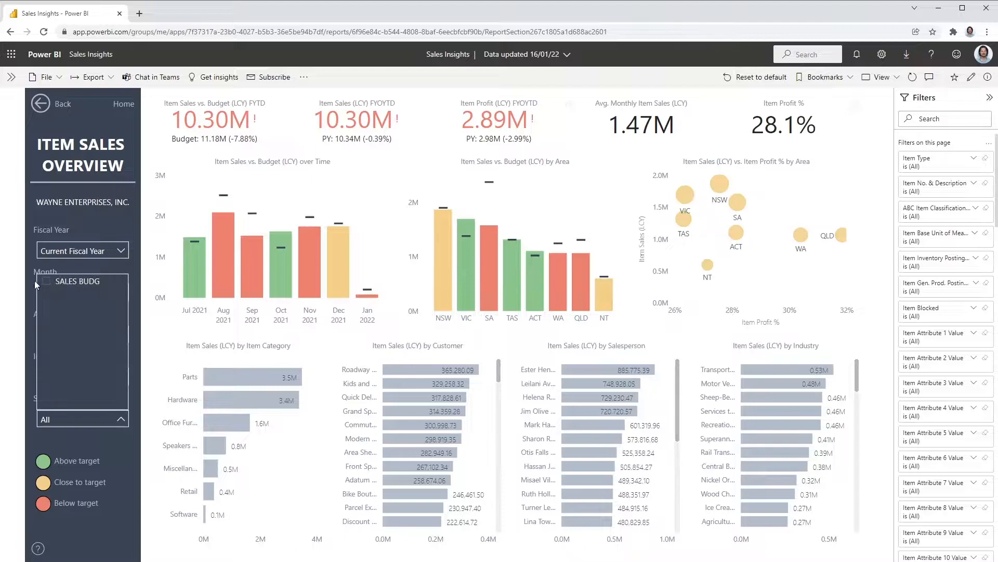
{"action": "left_click", "coordinate": [145, 426]}
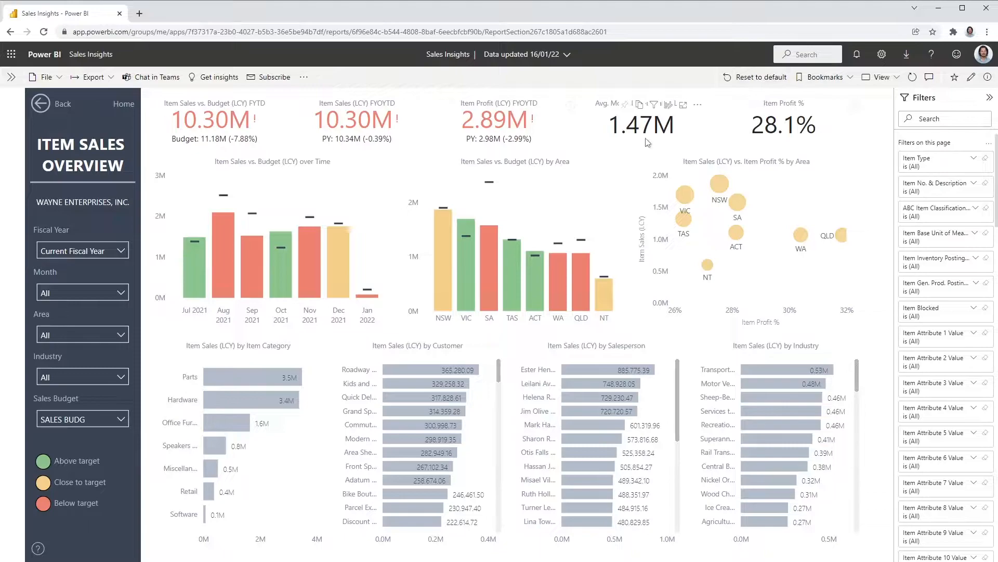
Cross-filter the overview in turn by Aug 2021, the areas NSW and SA, and the Hardware category, and clear the selection
{"action": "left_click", "coordinate": [220, 242]}
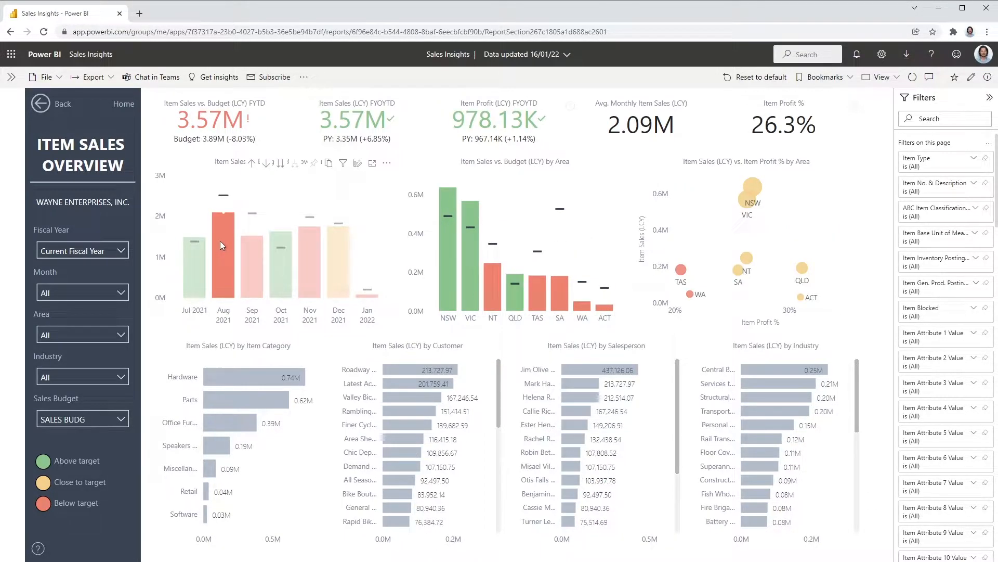
{"action": "left_click", "coordinate": [220, 241]}
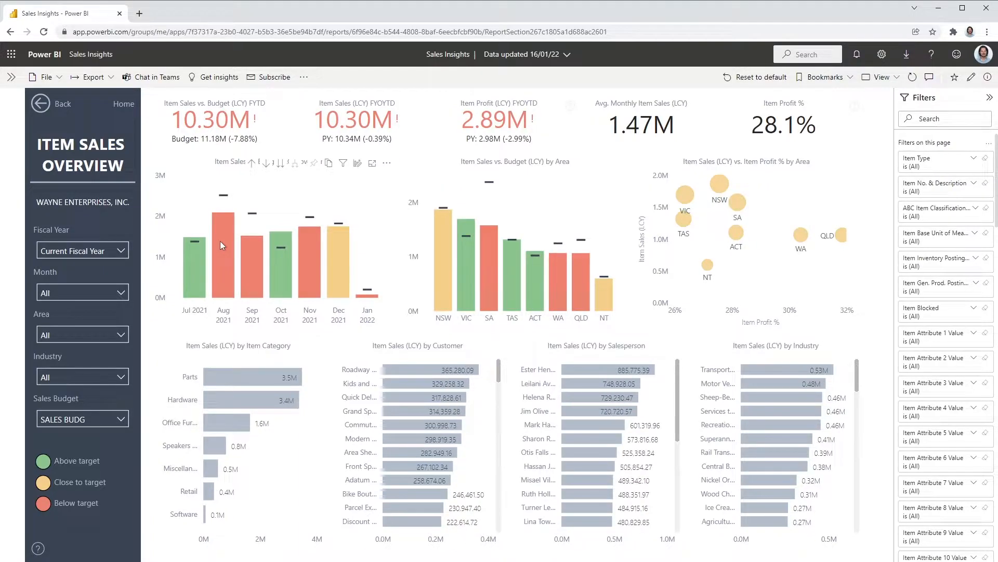
{"action": "mouse_move", "coordinate": [443, 279]}
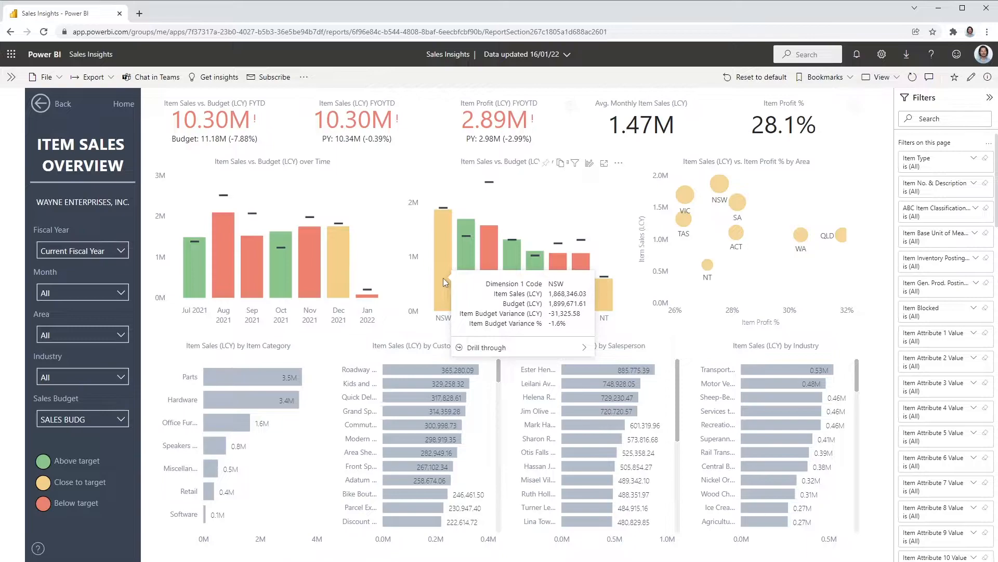
{"action": "left_click", "coordinate": [443, 278]}
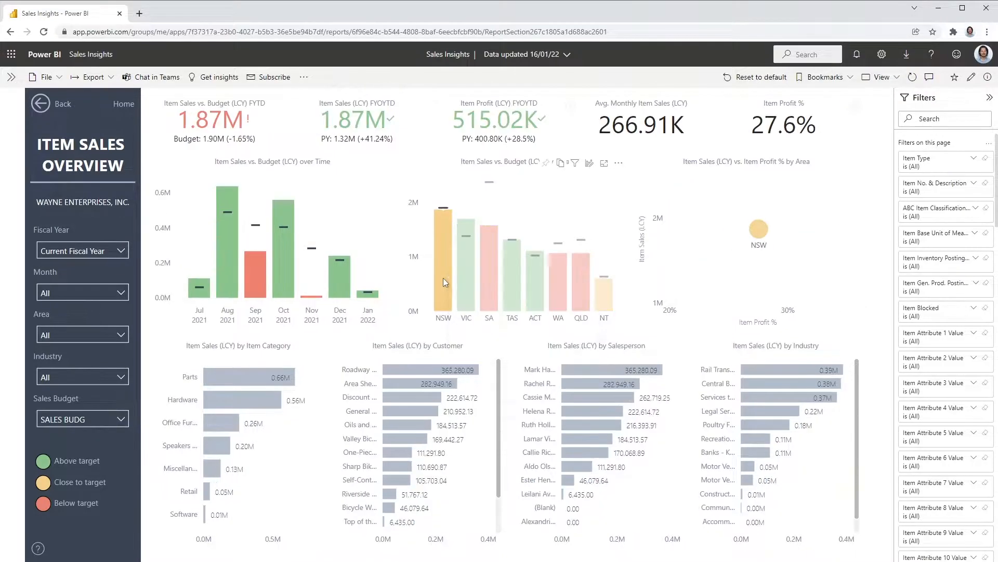
{"action": "left_click", "coordinate": [491, 272]}
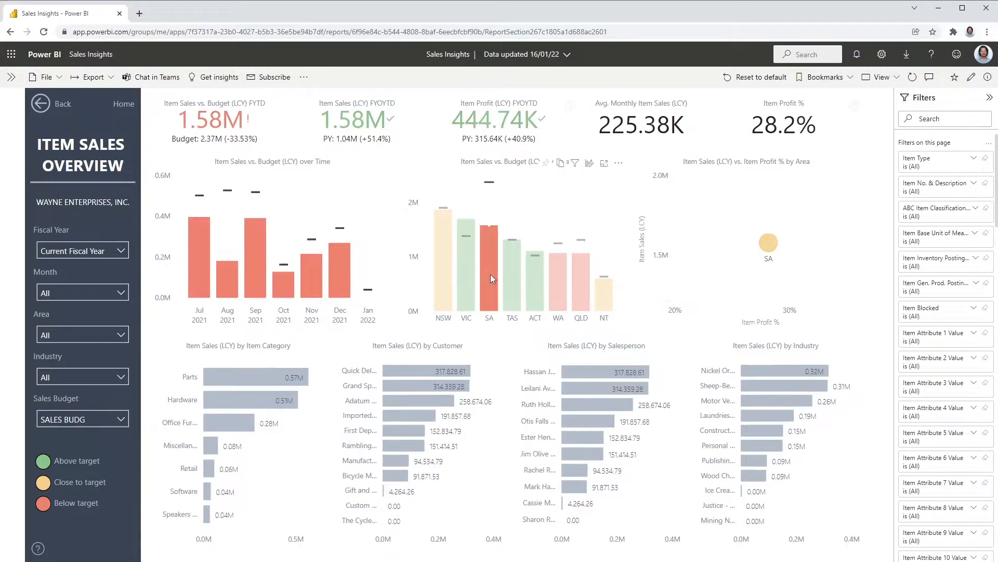
{"action": "left_click", "coordinate": [491, 274]}
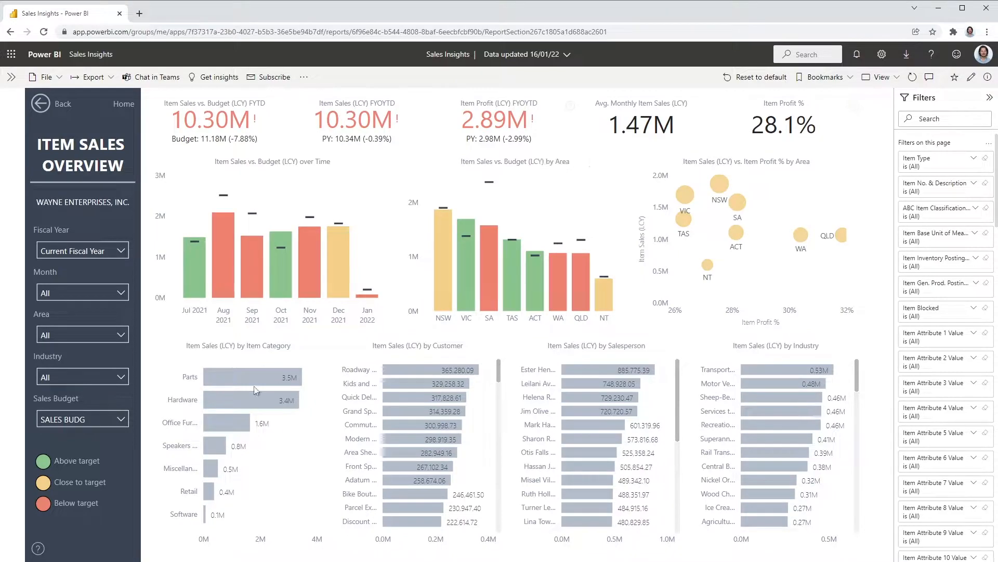
{"action": "left_click", "coordinate": [244, 395]}
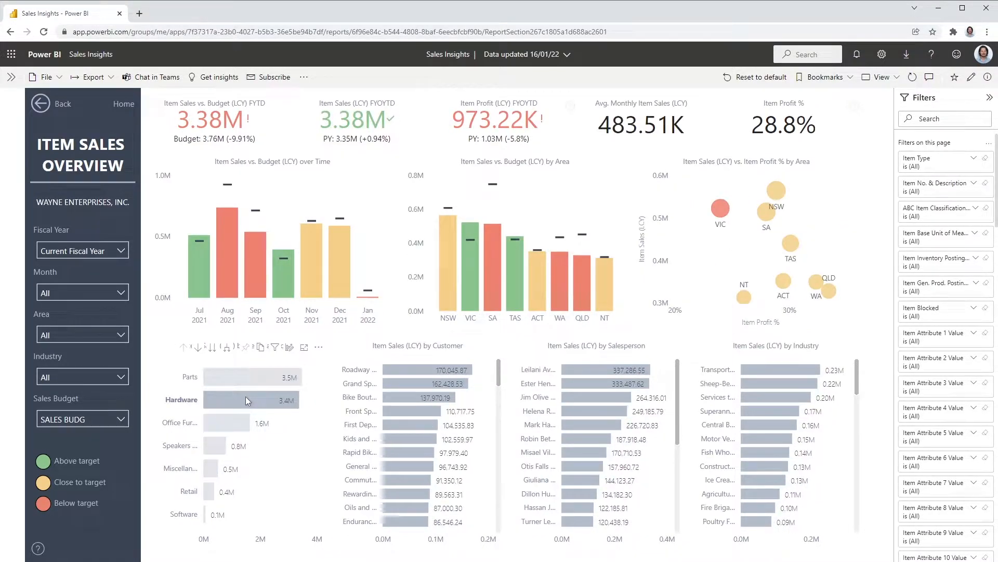
{"action": "left_click", "coordinate": [245, 396]}
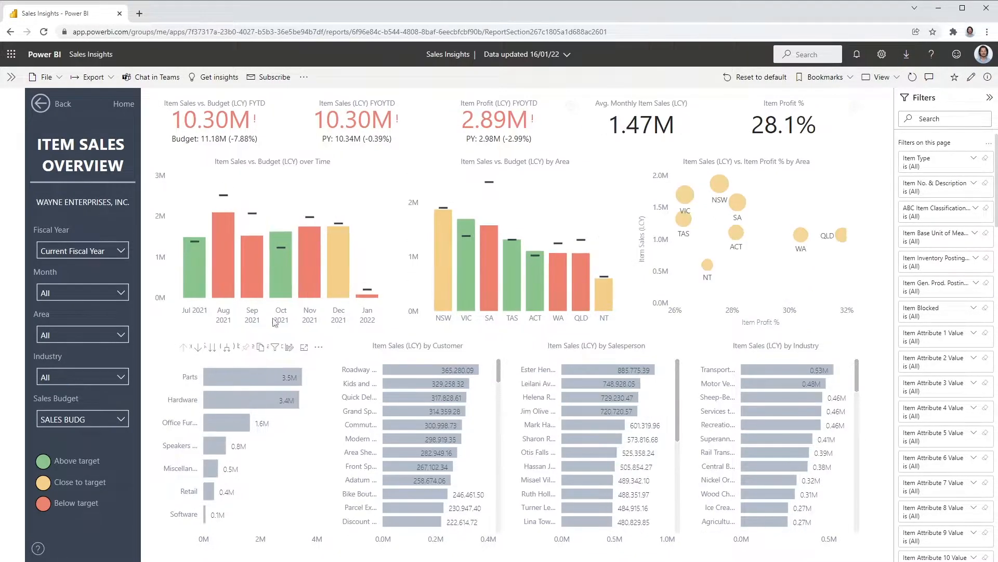
Turn on drill-down for the Item Sales vs. Budget over Time chart and drill into Sep 2021 and week W36 2021
{"action": "left_click", "coordinate": [265, 165]}
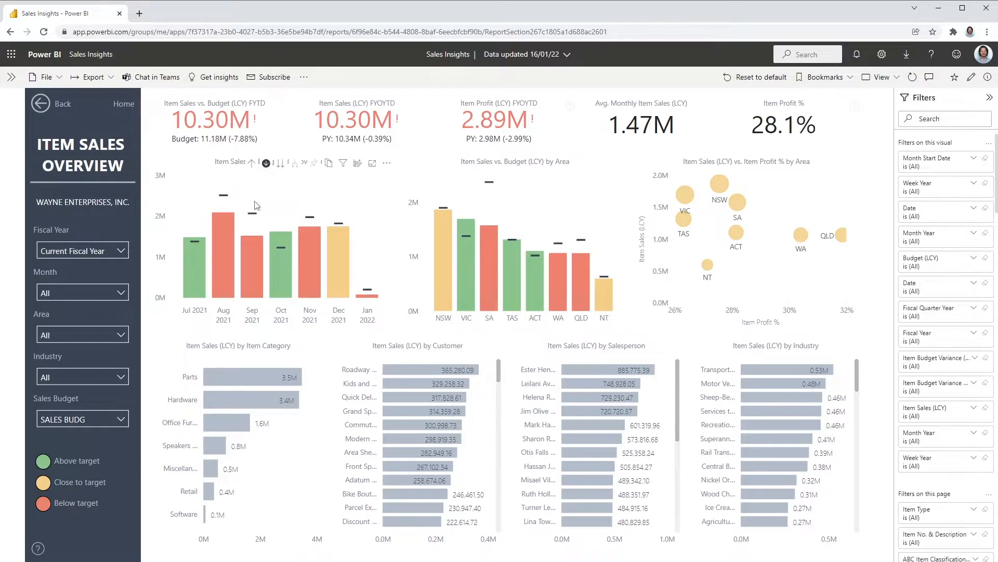
{"action": "left_click", "coordinate": [251, 258]}
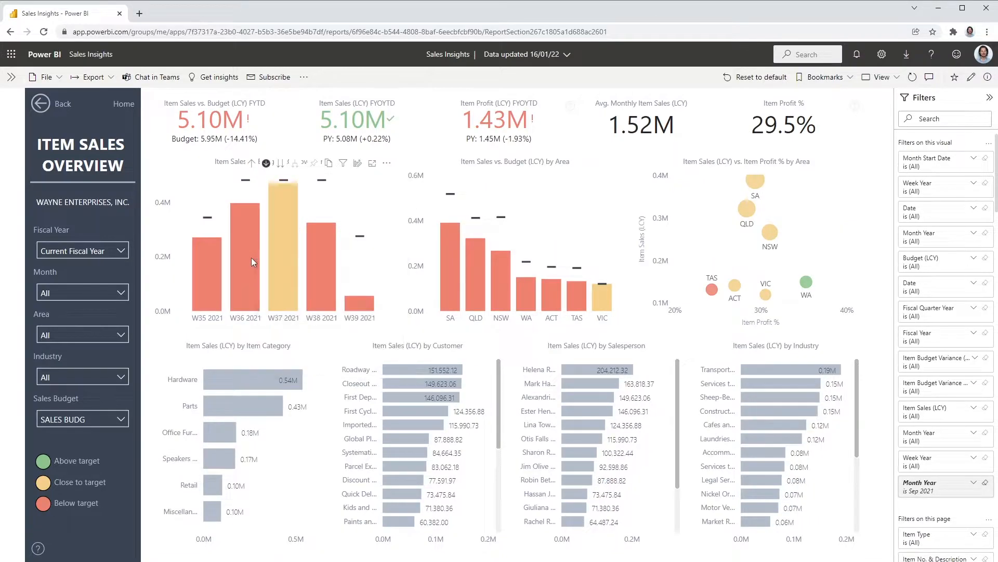
{"action": "left_click", "coordinate": [251, 258]}
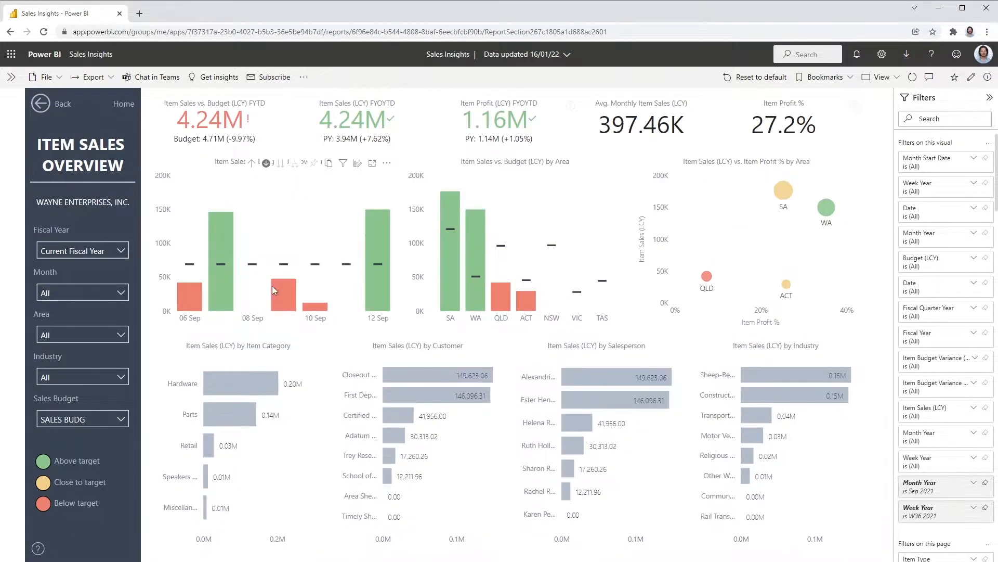
Drill through from the 9 September bar to the Item Sales Value Entries
{"action": "right_click", "coordinate": [281, 293]}
{"action": "mouse_move", "coordinate": [325, 349]}
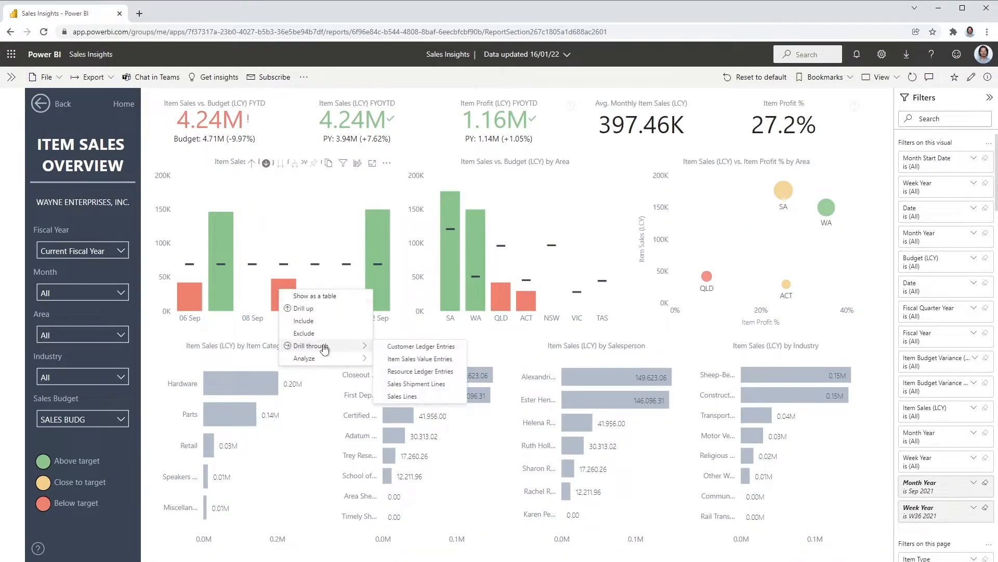
{"action": "left_click", "coordinate": [407, 358]}
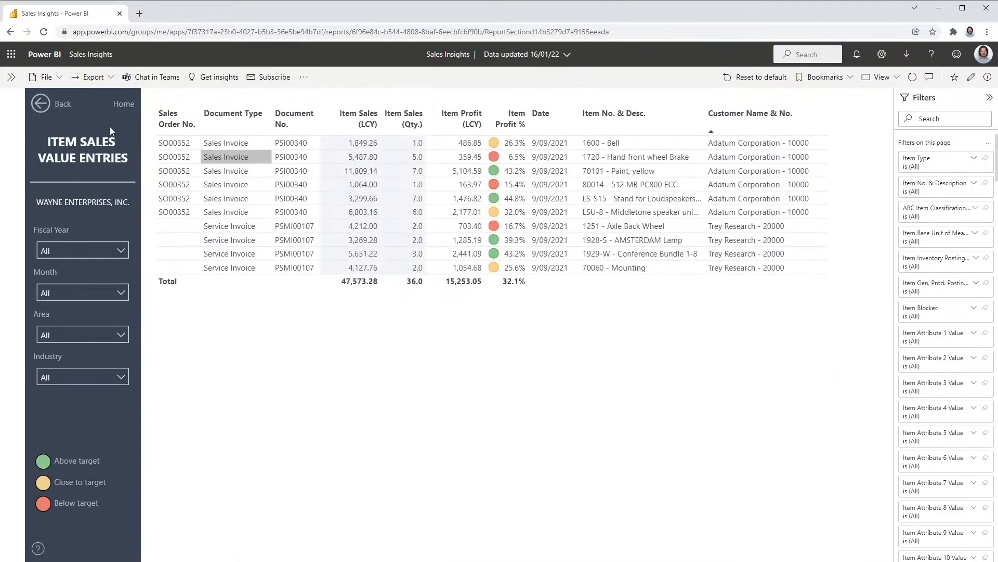
Return to the Item Sales Overview and drill the over-time chart back up to the month level
{"action": "left_click", "coordinate": [59, 107]}
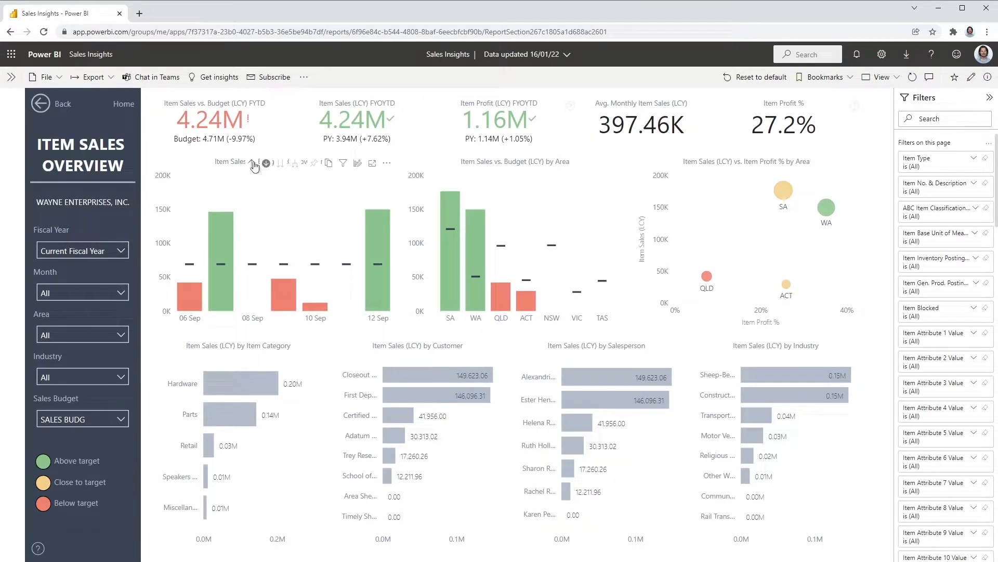
{"action": "left_click", "coordinate": [251, 163]}
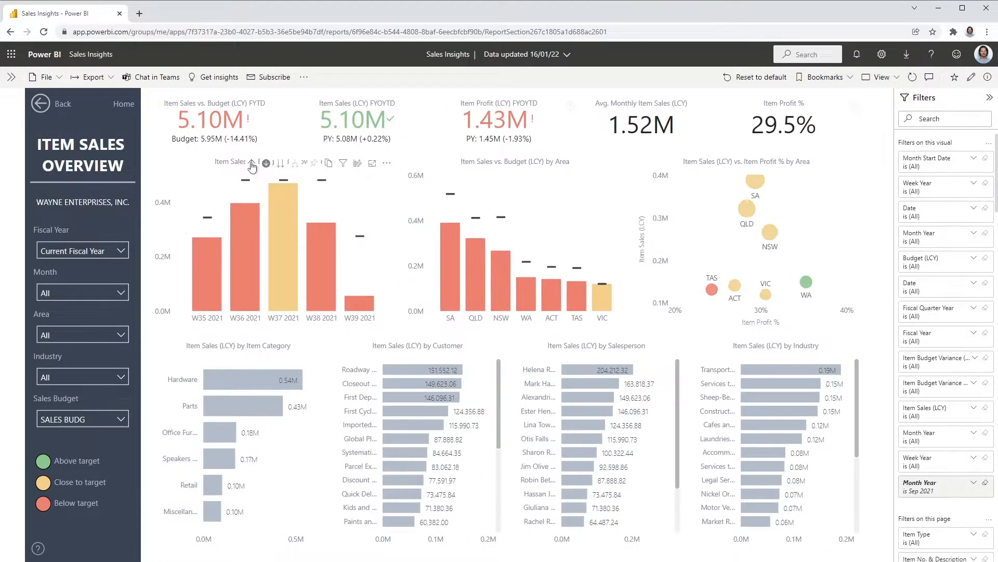
{"action": "left_click", "coordinate": [252, 163]}
Open the Total Item Sales Overview and show values as Shipped, Shipped Not Invoiced, Outstanding, and finally Total (Shpd. & Outstd.)
{"action": "left_click", "coordinate": [124, 105]}
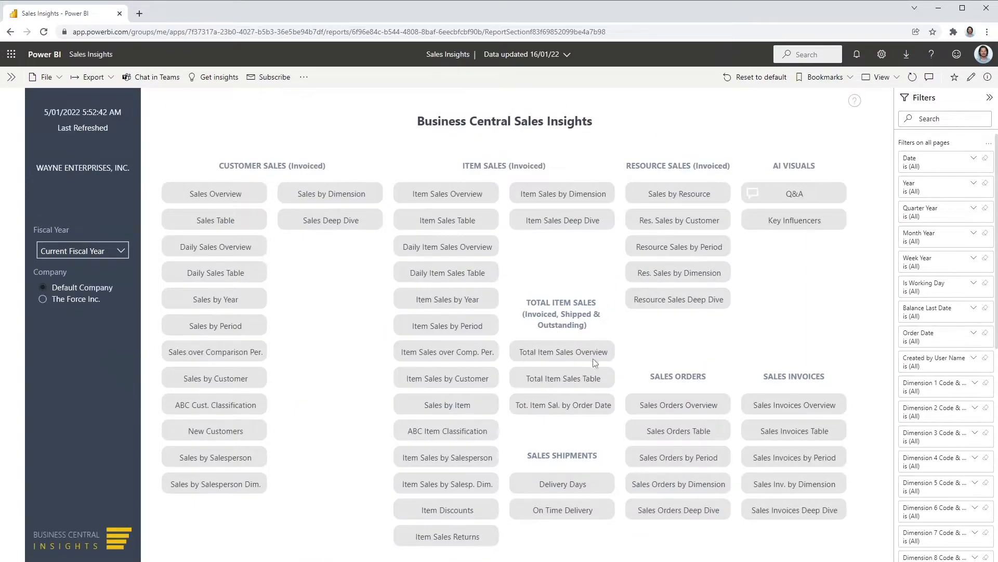
{"action": "left_click", "coordinate": [571, 356]}
{"action": "left_click", "coordinate": [60, 425]}
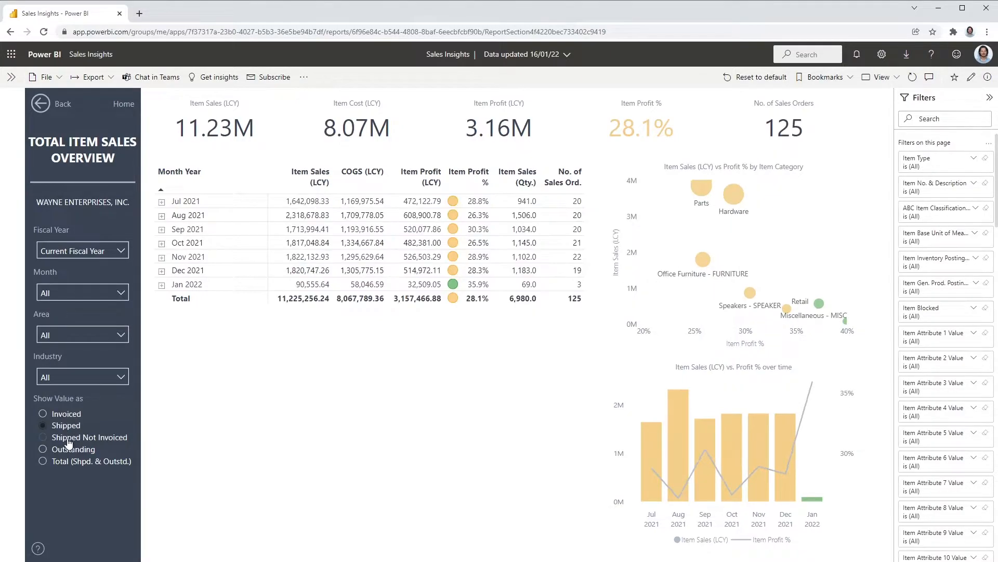
{"action": "left_click", "coordinate": [68, 440]}
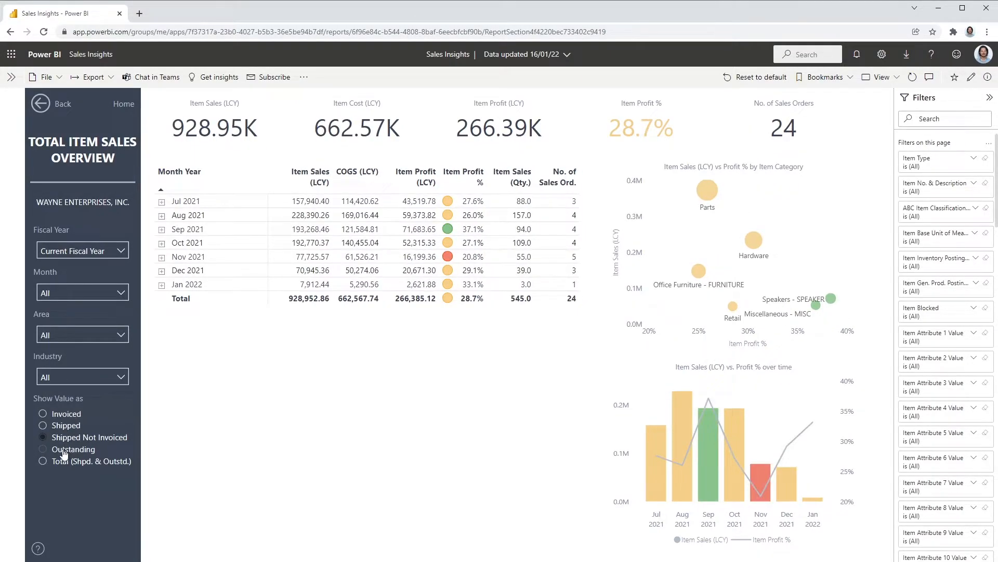
{"action": "left_click", "coordinate": [65, 451]}
{"action": "left_click", "coordinate": [81, 464]}
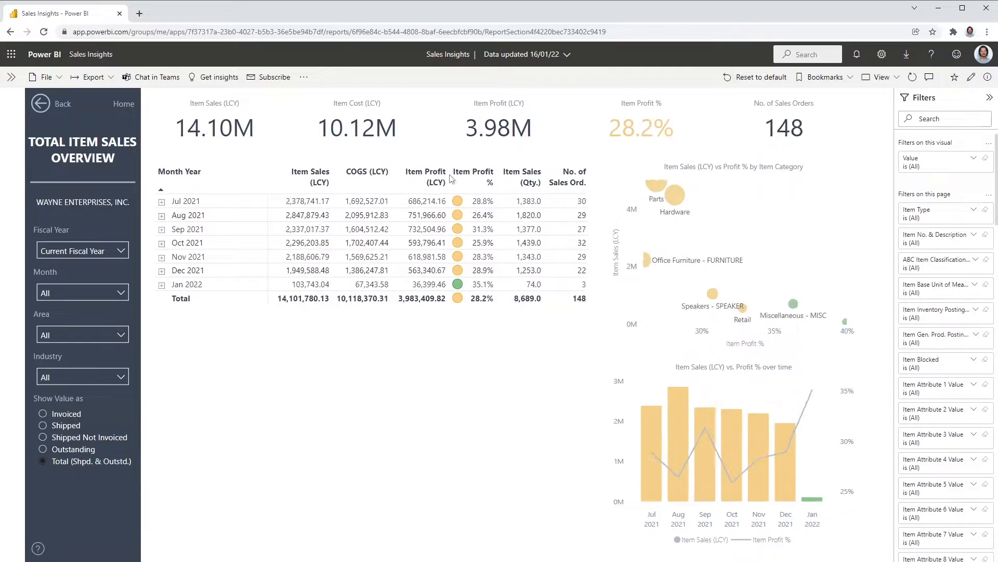
Expand the month table through every hierarchy level down to the individual items
{"action": "left_click", "coordinate": [501, 157]}
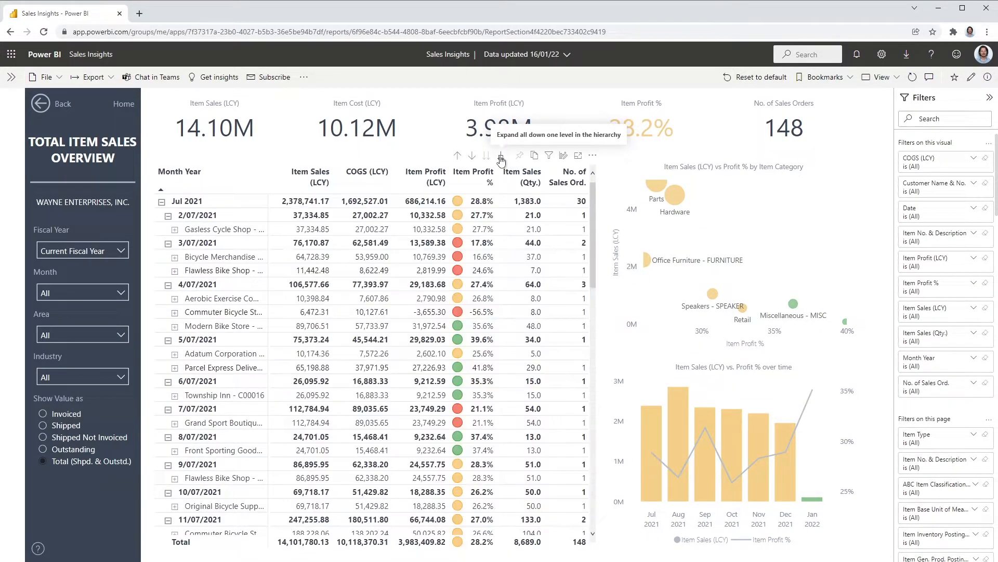
{"action": "left_click", "coordinate": [501, 157]}
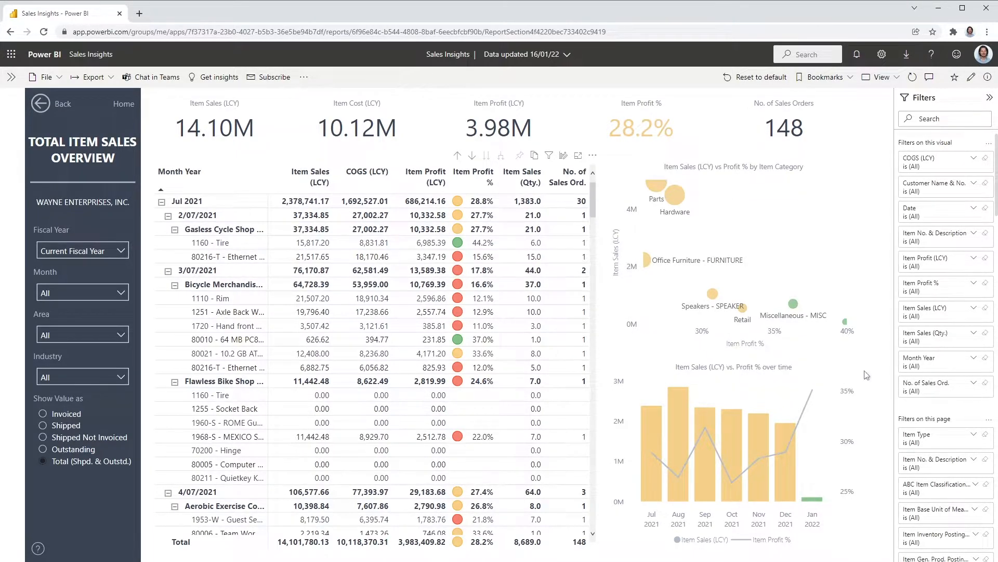
{"action": "left_click", "coordinate": [836, 369]}
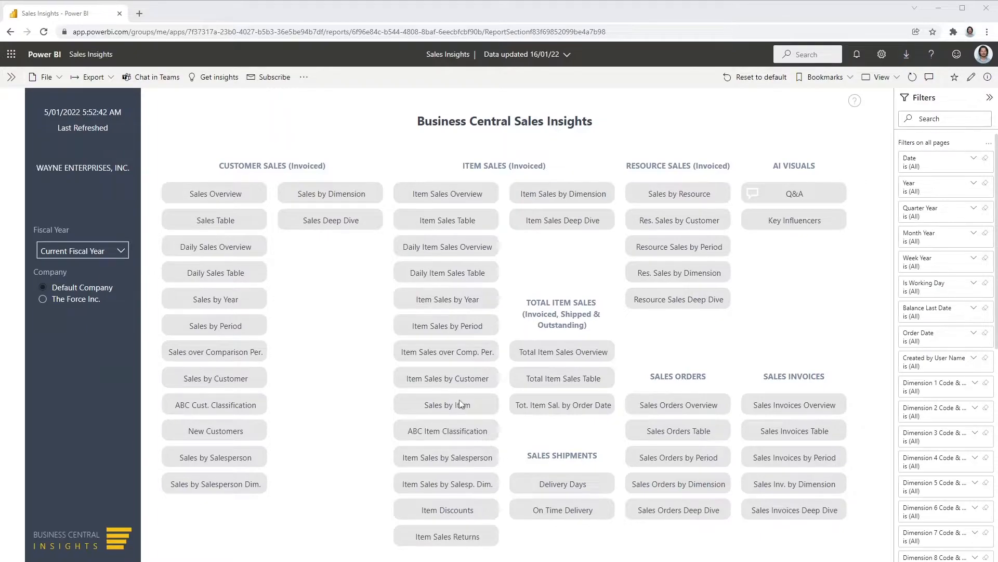
Open the Item Sales over Comparison Period report and cross-filter it by item 70040 - Drawer and by area ACT, clearing each selection
{"action": "left_click", "coordinate": [451, 356]}
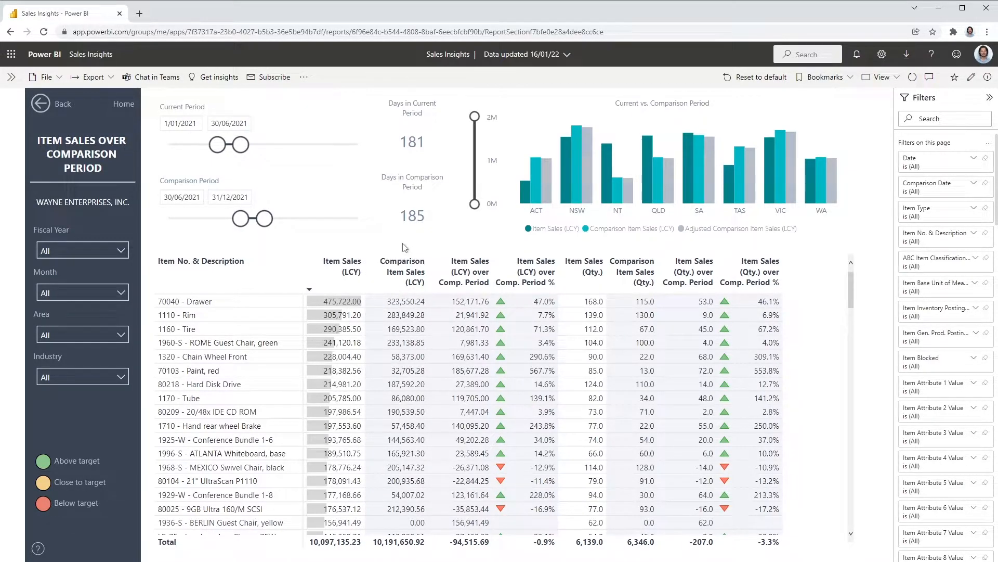
{"action": "left_click", "coordinate": [217, 301]}
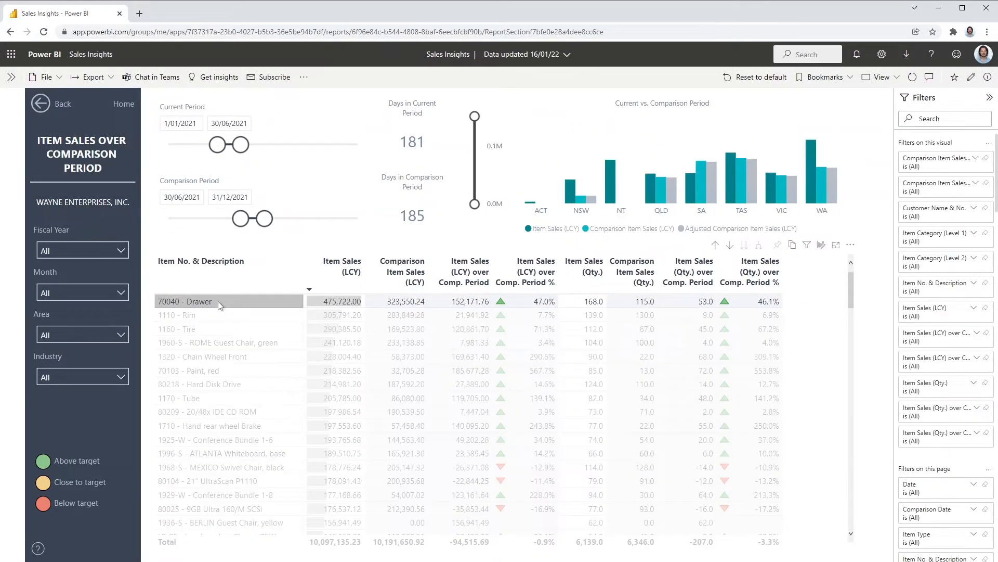
{"action": "left_click", "coordinate": [218, 302]}
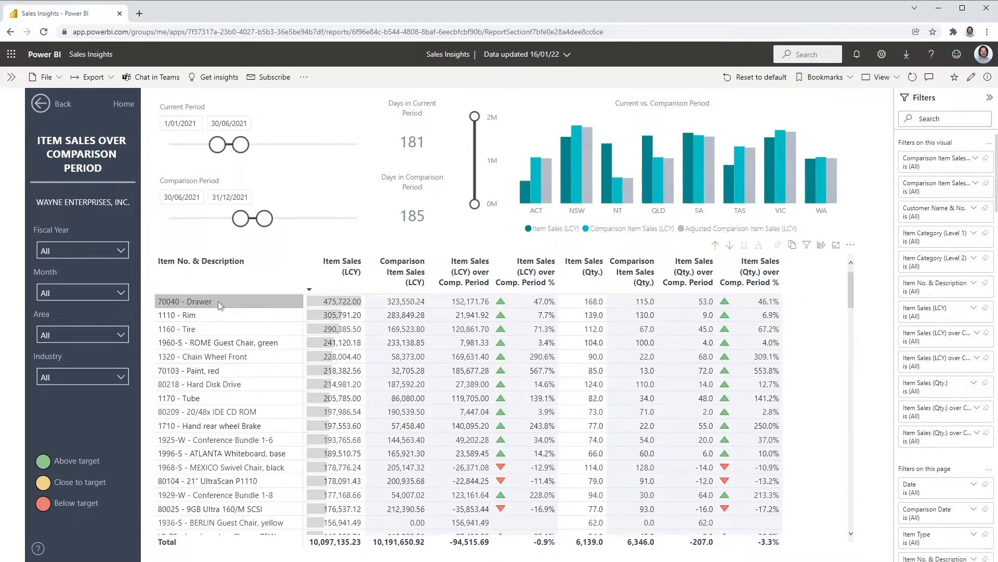
{"action": "left_click", "coordinate": [537, 213]}
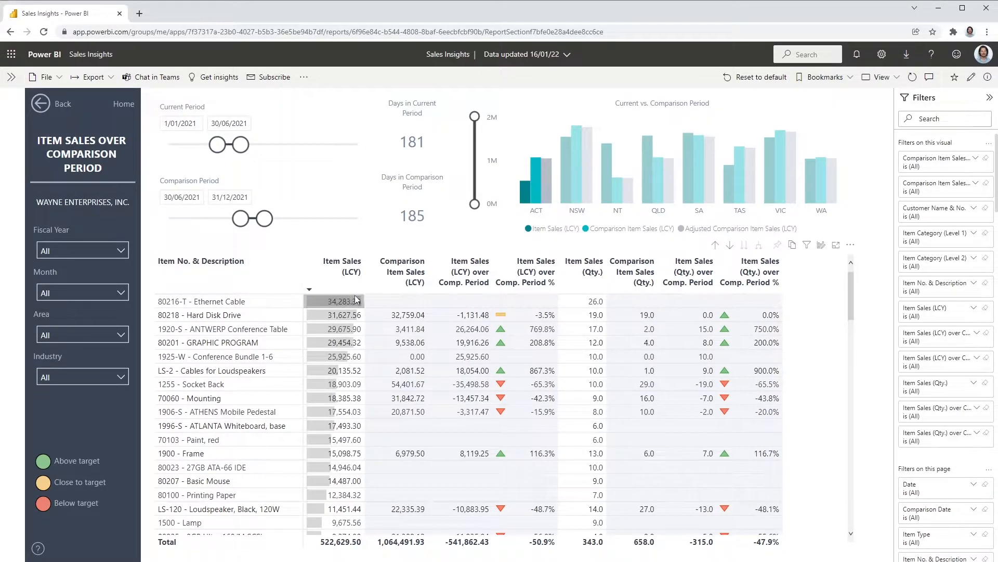
{"action": "left_click", "coordinate": [541, 212]}
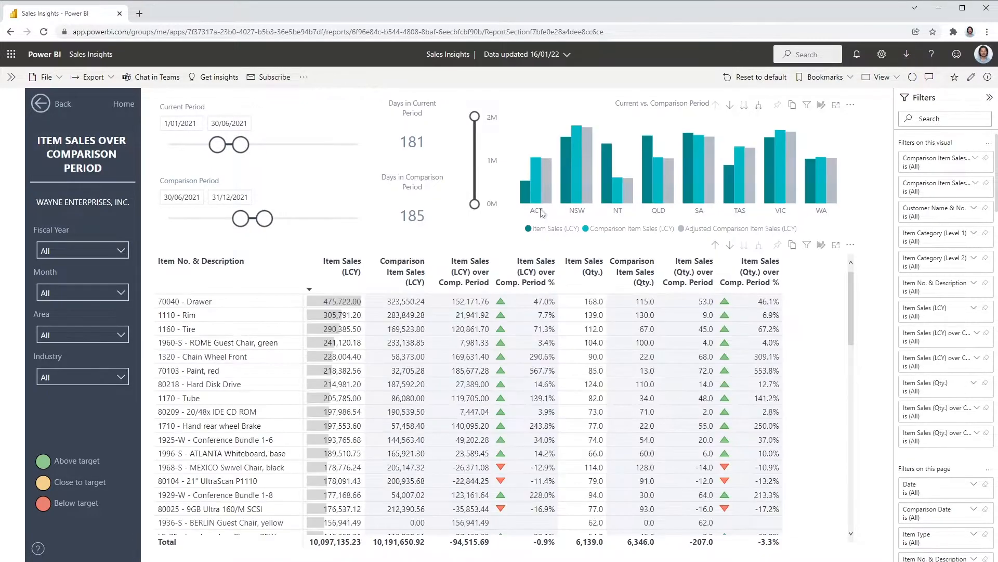
Go back to the home page, open the New Customers report and filter it to Aug 2021
{"action": "left_click", "coordinate": [124, 104]}
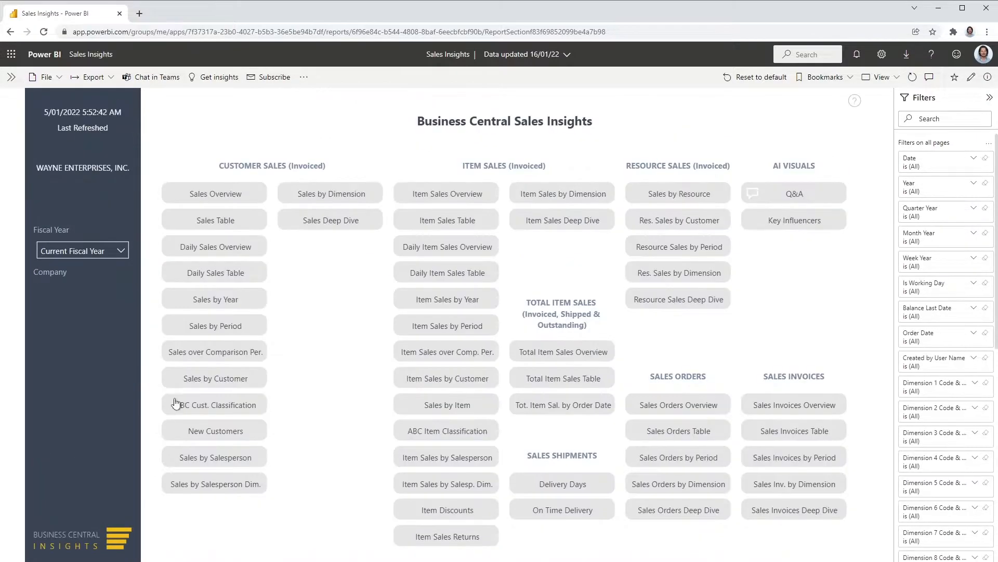
{"action": "left_click", "coordinate": [223, 436]}
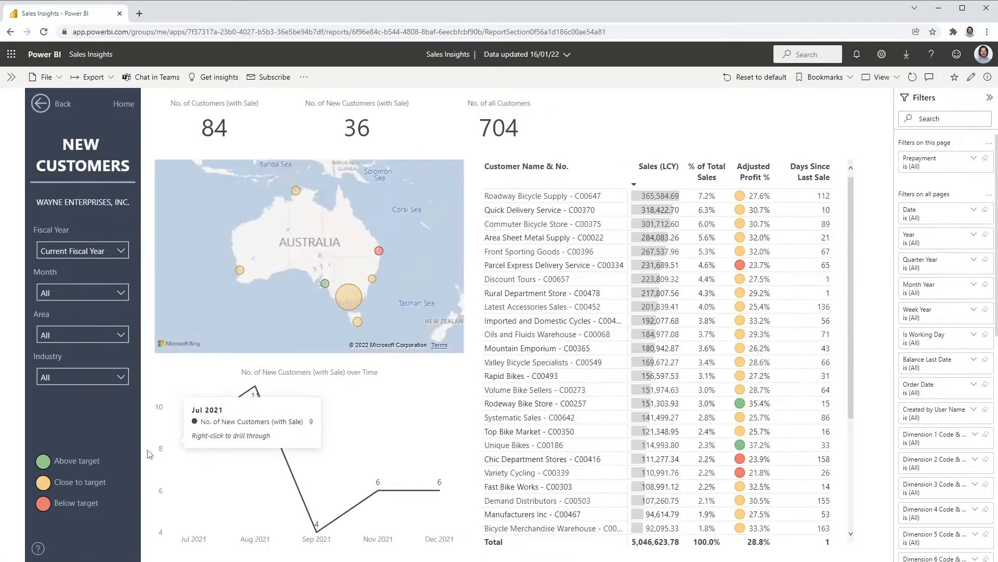
{"action": "left_click", "coordinate": [257, 541]}
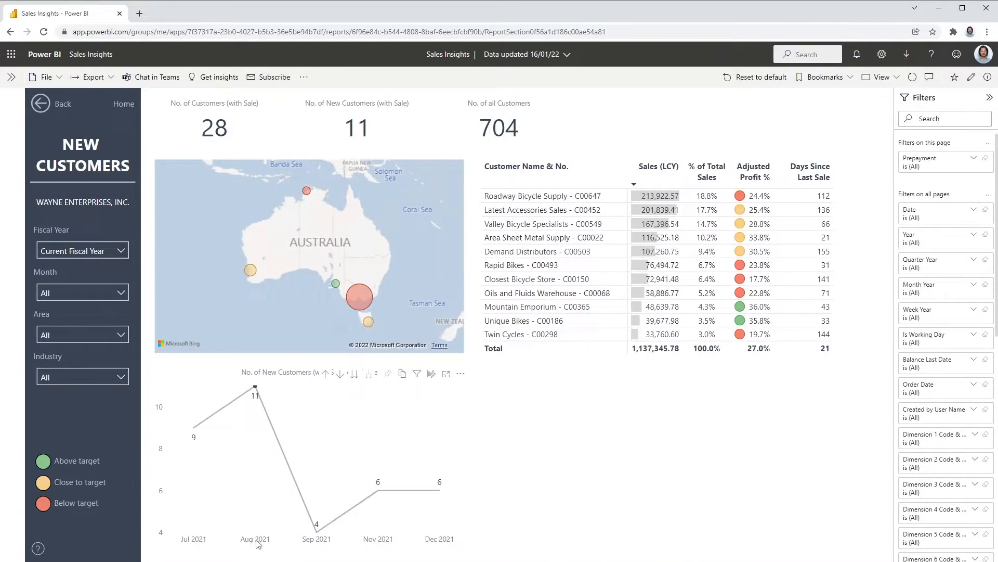
Clear the Aug 2021 selection and open the ABC Item Classification report by way of the home page
{"action": "left_click", "coordinate": [258, 544]}
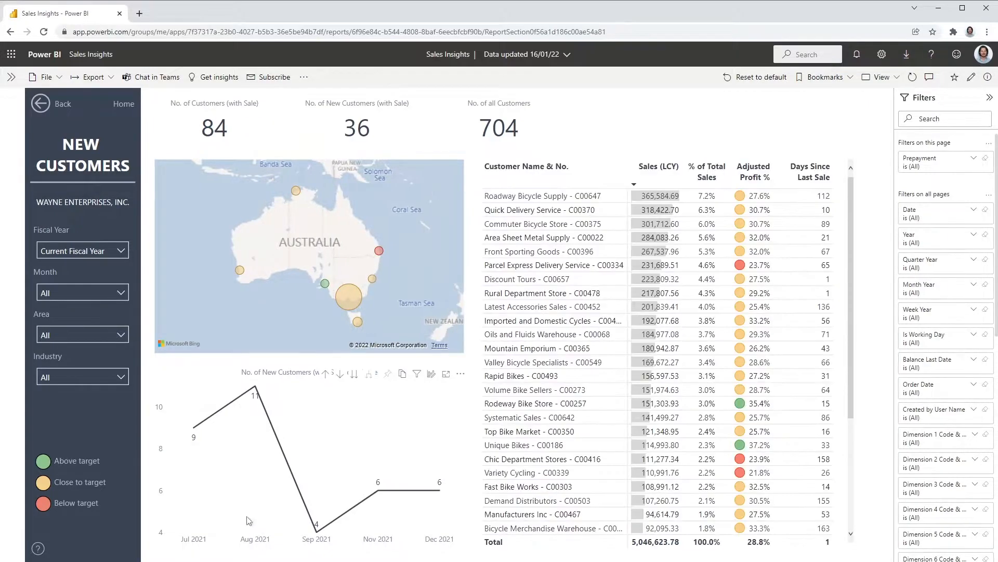
{"action": "left_click", "coordinate": [123, 106]}
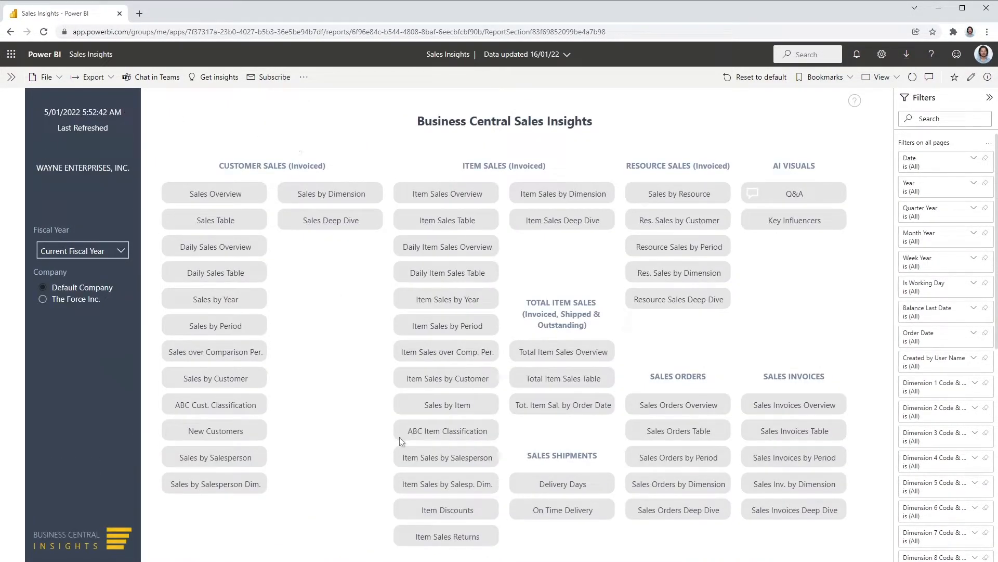
{"action": "left_click", "coordinate": [454, 437]}
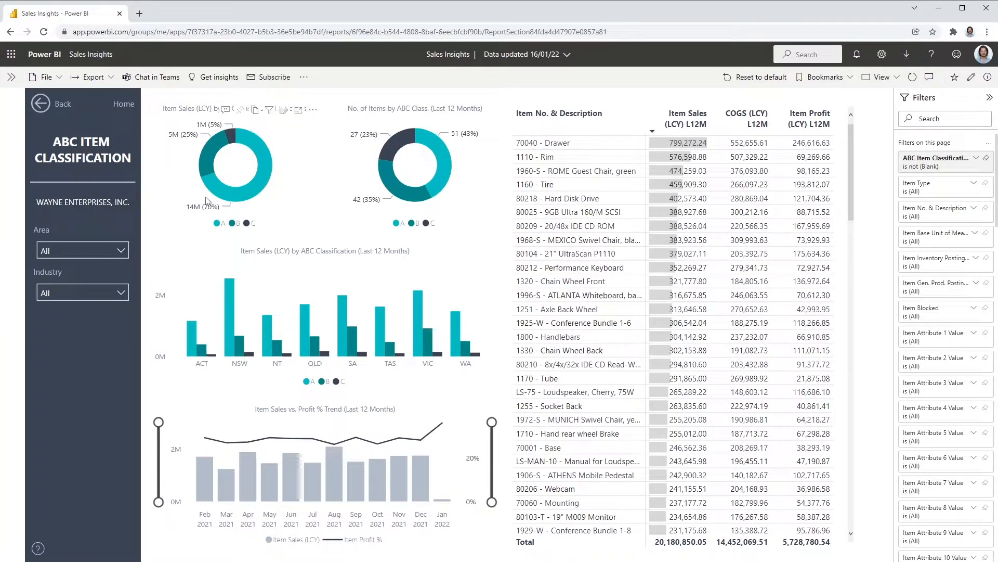
Cross-filter the report by item class A, by class C and by item 70040 - Drawer, clearing each selection
{"action": "left_click", "coordinate": [440, 142]}
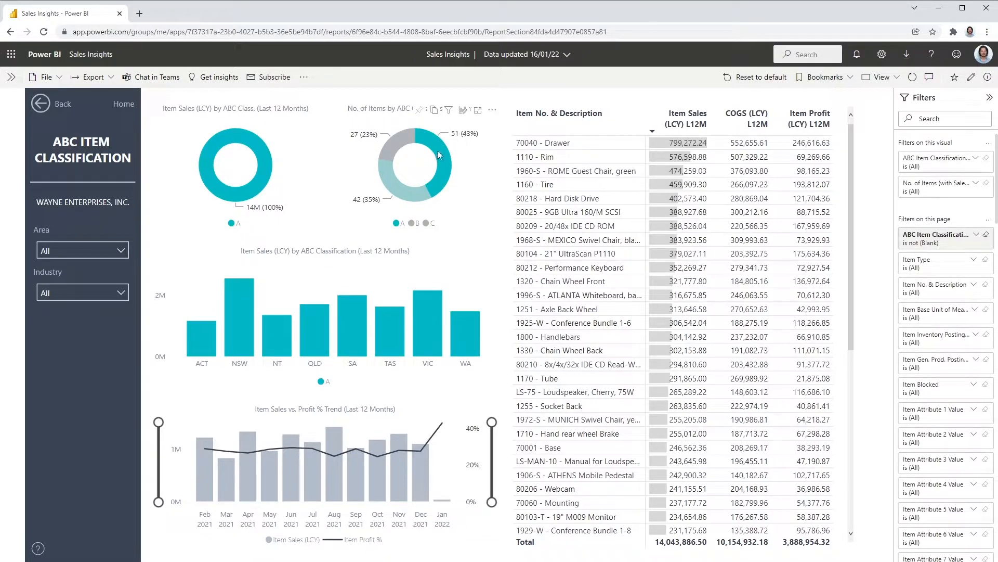
{"action": "left_click", "coordinate": [440, 155]}
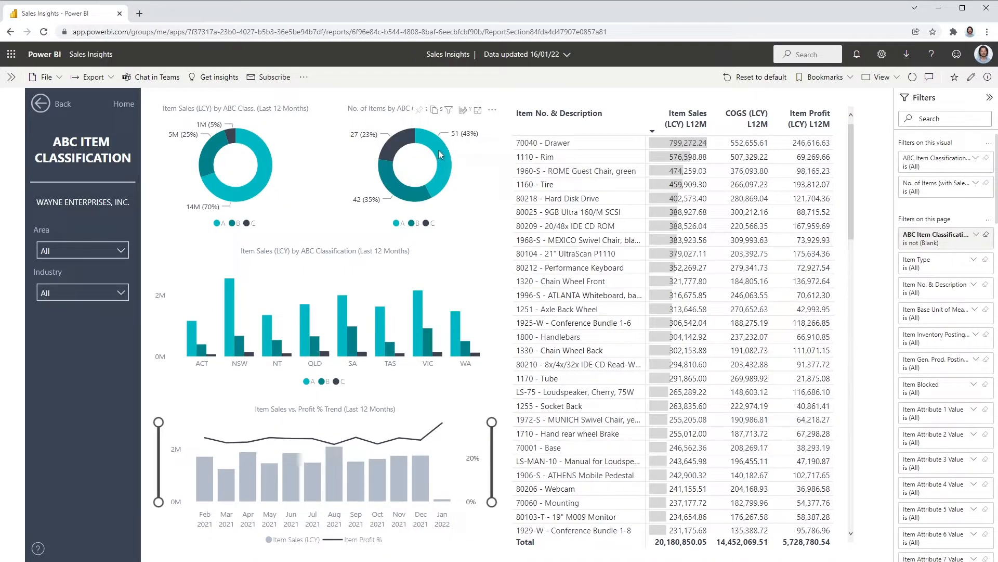
{"action": "left_click", "coordinate": [398, 143]}
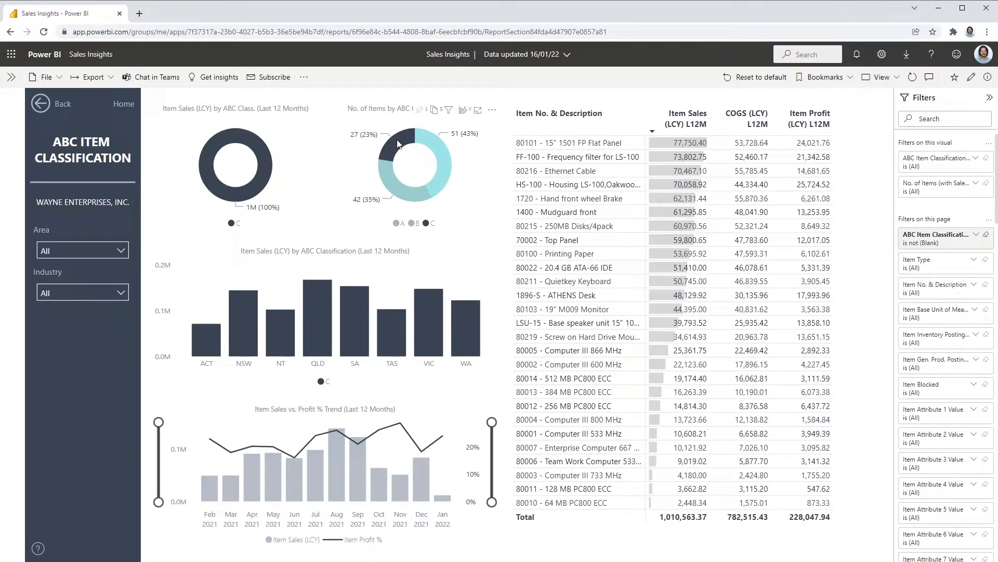
{"action": "left_click", "coordinate": [398, 144]}
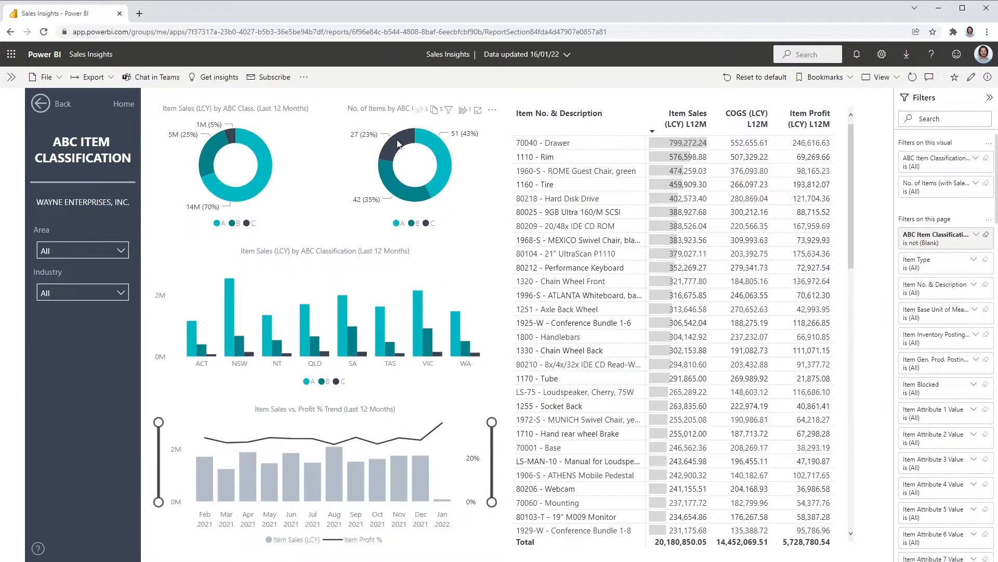
{"action": "left_click", "coordinate": [551, 143]}
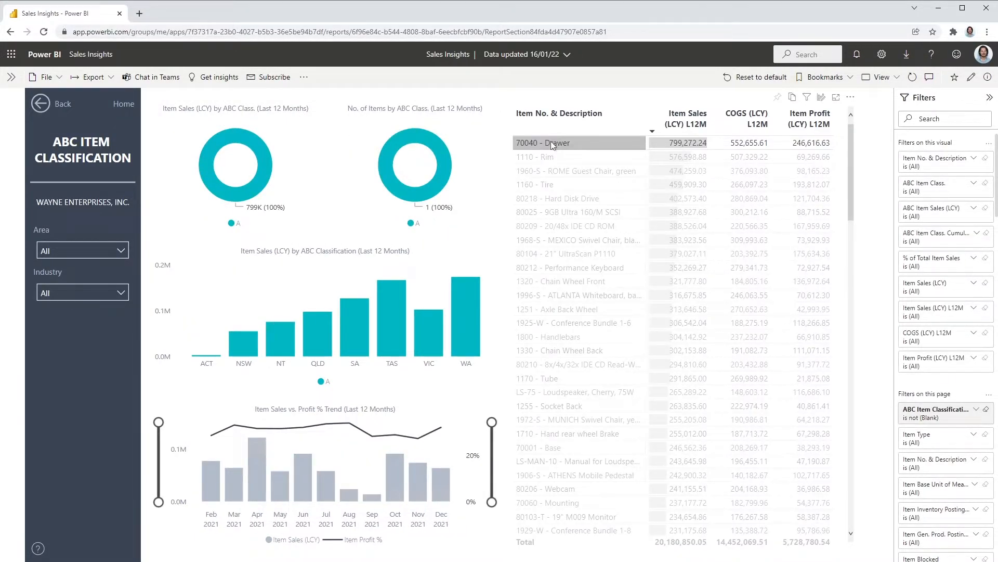
{"action": "left_click", "coordinate": [552, 144]}
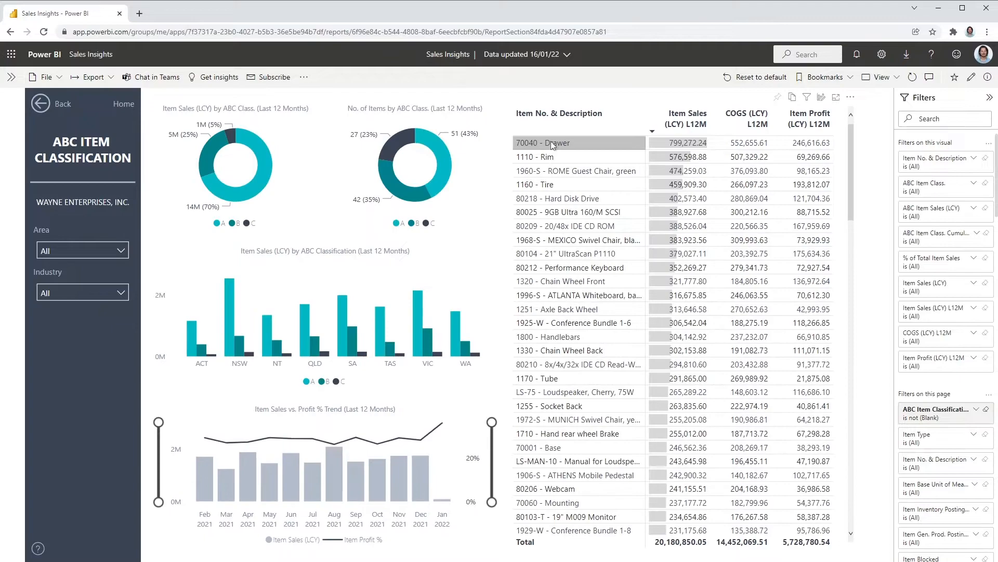
Go back to the home page, open Sales by Salesperson Dimension, and cross-filter it by the first-listed salesperson, clearing the selection
{"action": "left_click", "coordinate": [124, 106]}
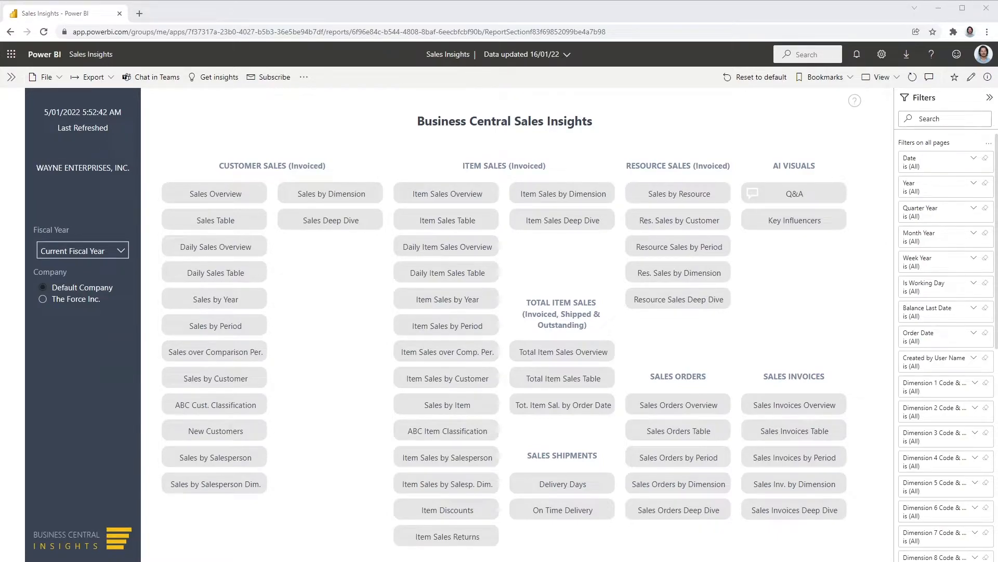
{"action": "left_click", "coordinate": [197, 490]}
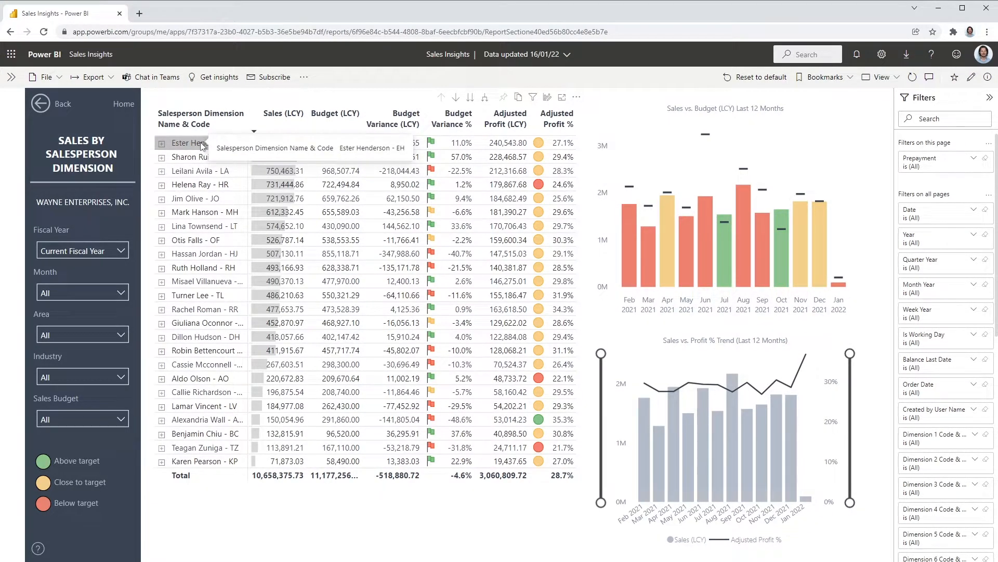
{"action": "left_click", "coordinate": [237, 142]}
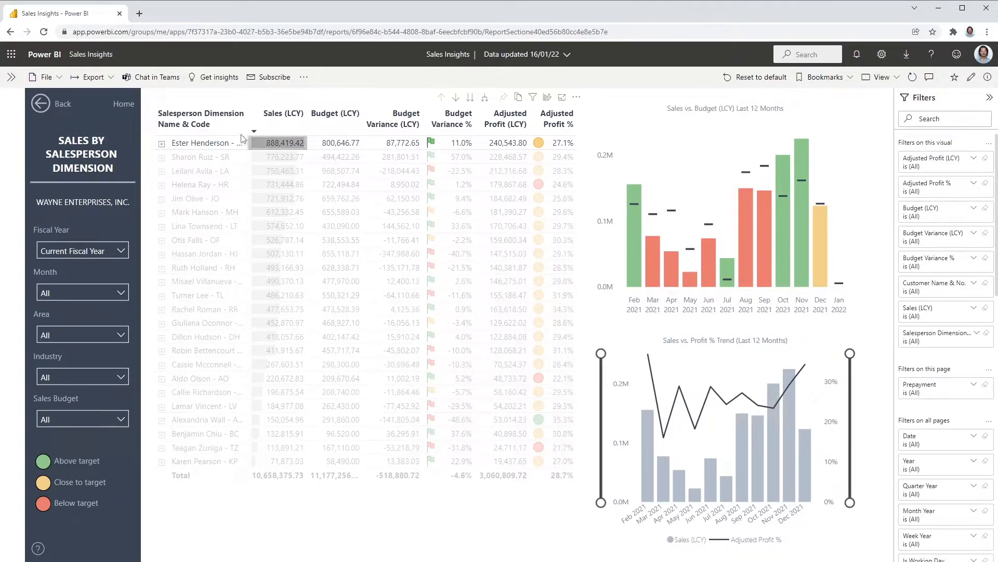
{"action": "left_click", "coordinate": [198, 144]}
Go back to the home page, open Item Sales Returns, and cross-filter it by the COLOUR return reason, clearing the selection
{"action": "left_click", "coordinate": [124, 105]}
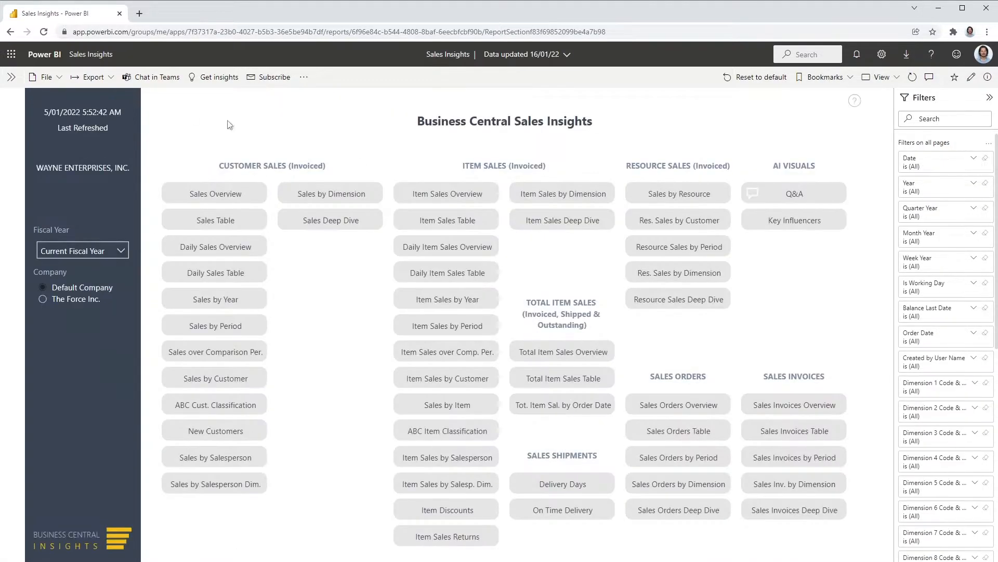
{"action": "left_click", "coordinate": [451, 536]}
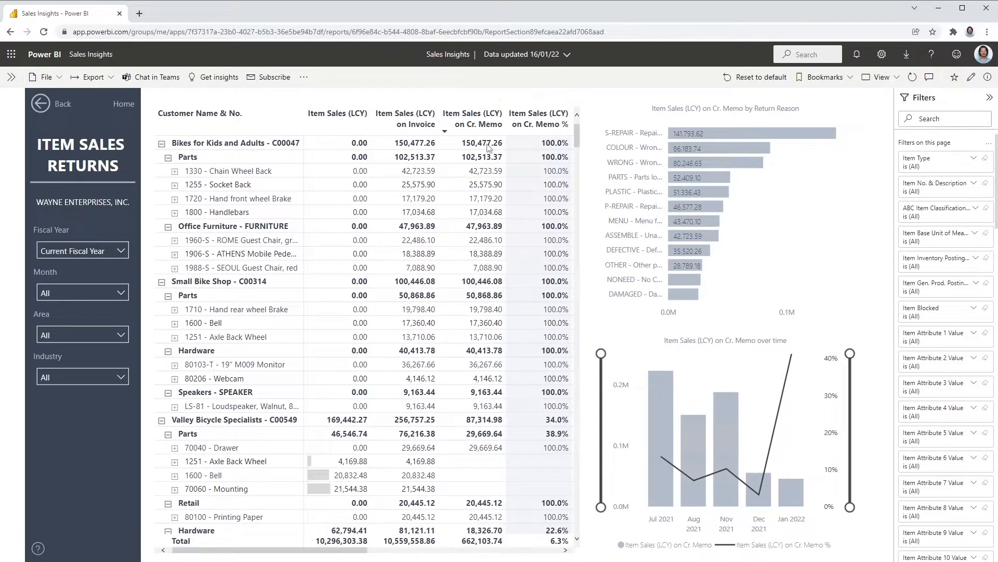
{"action": "left_click", "coordinate": [655, 150]}
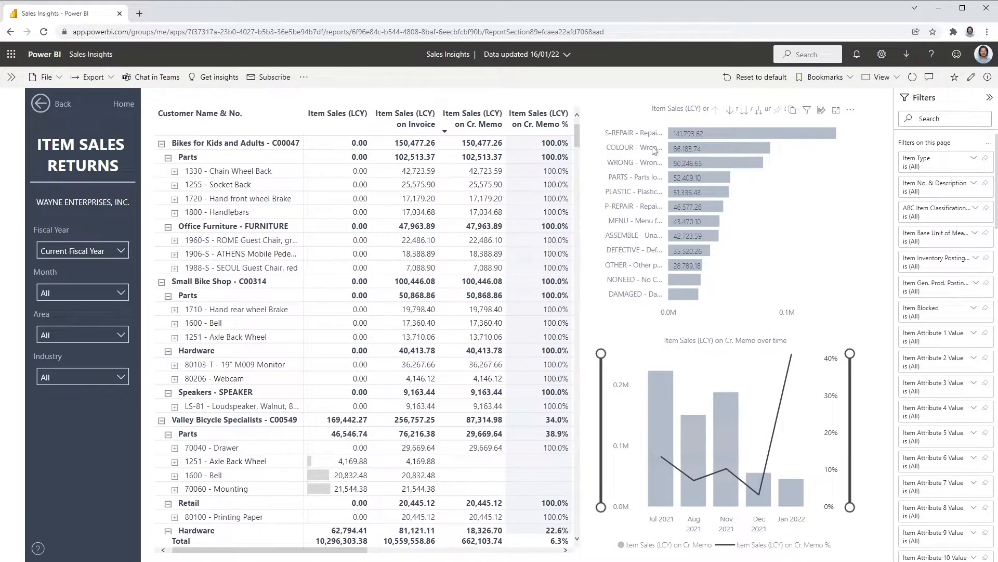
{"action": "left_click", "coordinate": [654, 149]}
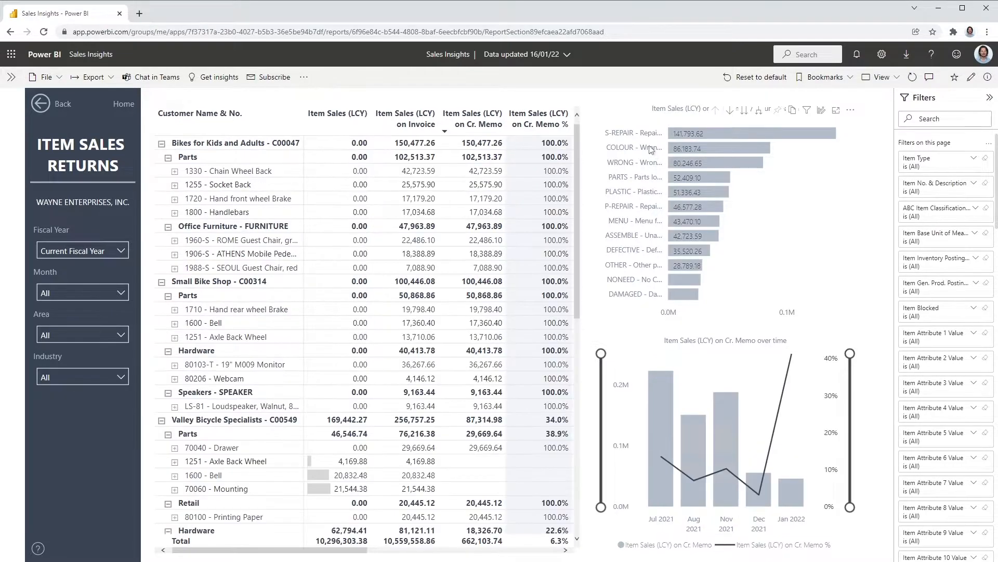
Open Item Sales by Dimension by way of the home page, look through the available measures and break the report down by Item Group
{"action": "left_click", "coordinate": [127, 107]}
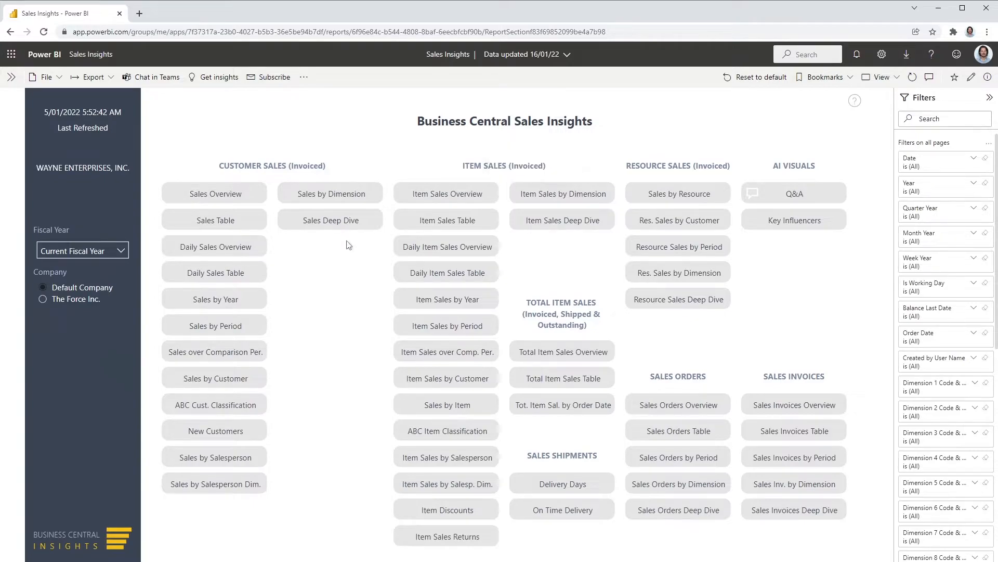
{"action": "left_click", "coordinate": [586, 199]}
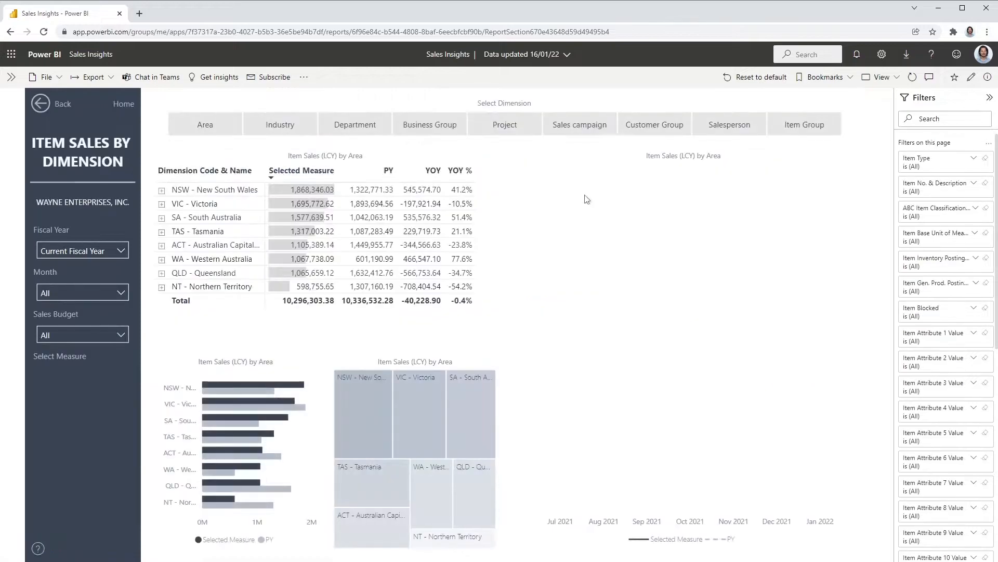
{"action": "scroll", "coordinate": [95, 435], "scroll_direction": "down", "scroll_amount": 2}
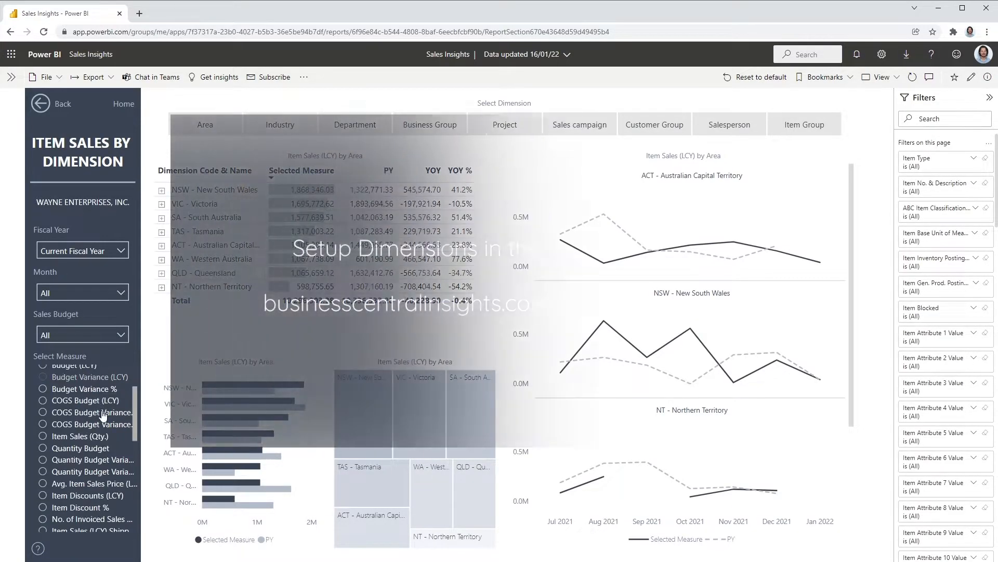
{"action": "scroll", "coordinate": [96, 436], "scroll_direction": "down", "scroll_amount": 3}
{"action": "scroll", "coordinate": [98, 438], "scroll_direction": "up", "scroll_amount": 5}
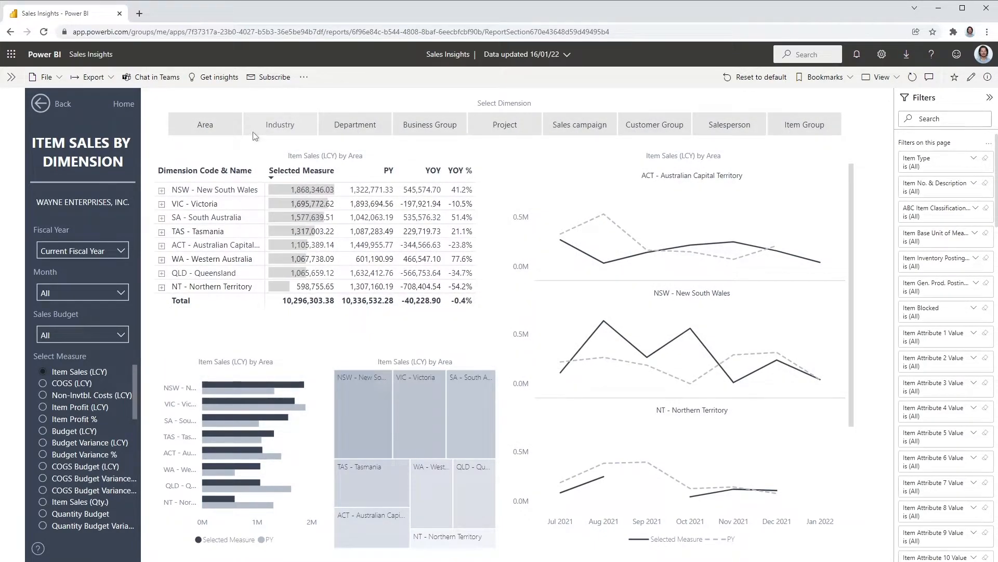
{"action": "left_click", "coordinate": [803, 125]}
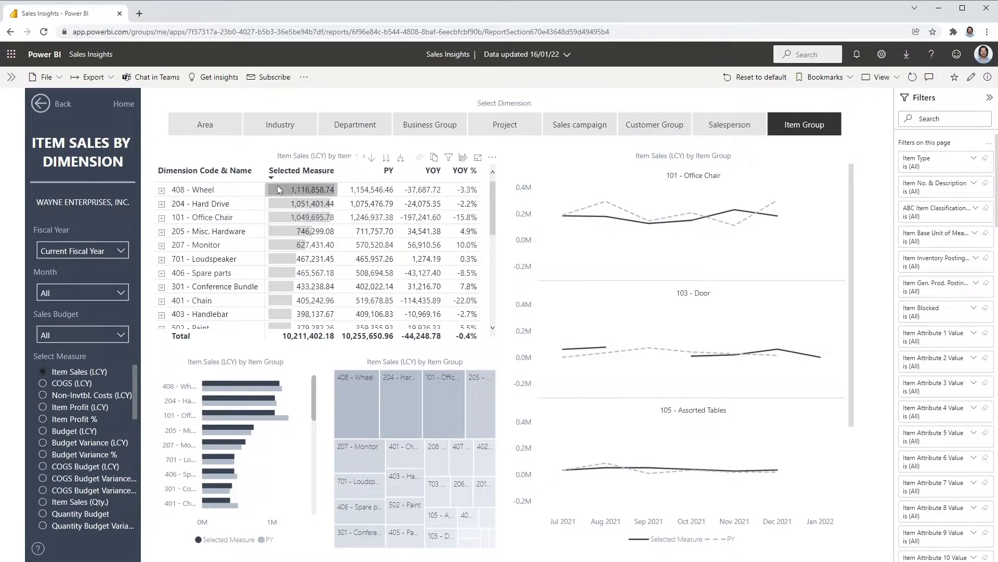
Expand the 408 - Wheel group to its individual items and collapse it again
{"action": "mouse_move", "coordinate": [306, 190]}
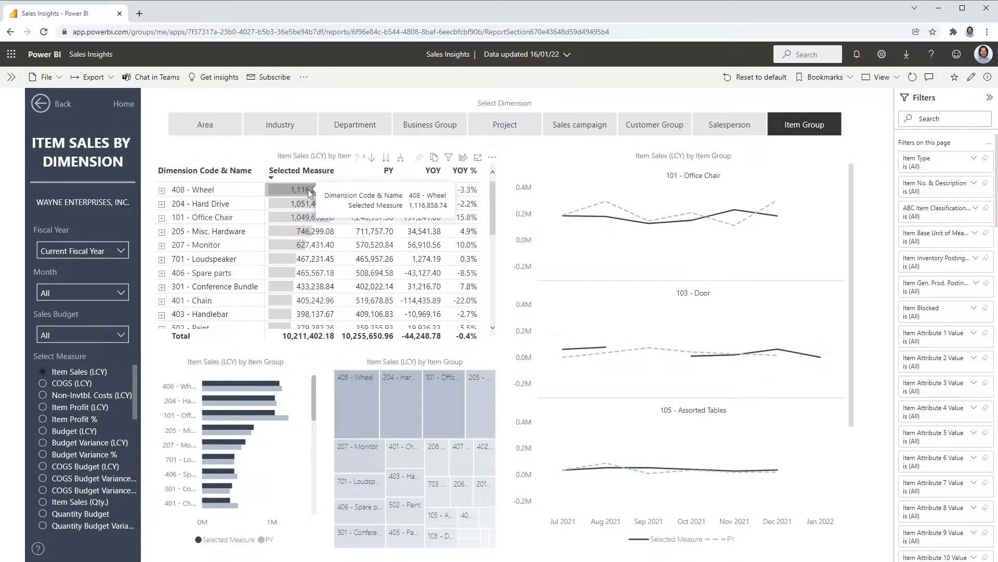
{"action": "left_click", "coordinate": [161, 191]}
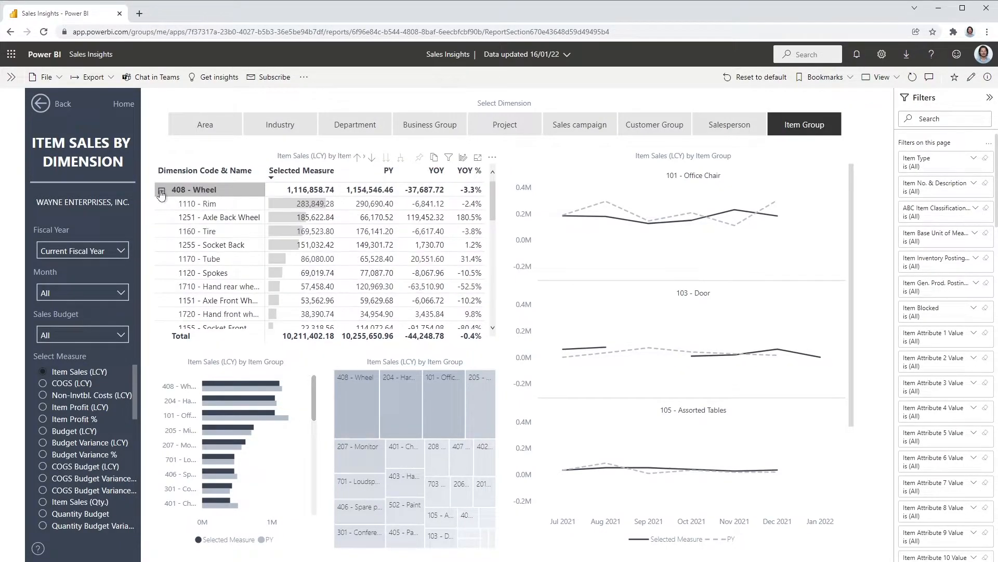
{"action": "left_click", "coordinate": [161, 191]}
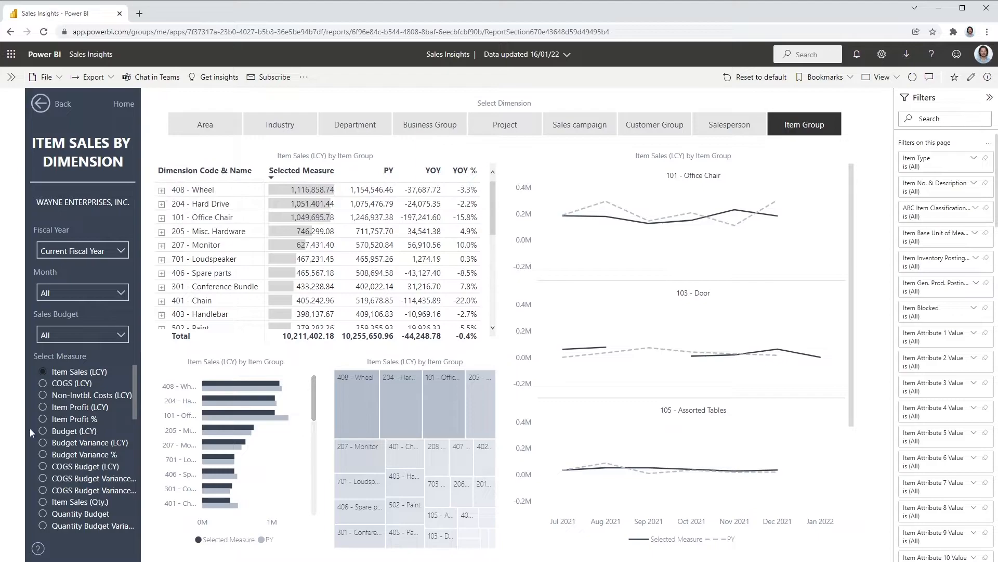
Show Item Profit (LCY) by Item Group, switch the dimension to Salesperson and change the measure to Item Discount %
{"action": "left_click", "coordinate": [75, 408]}
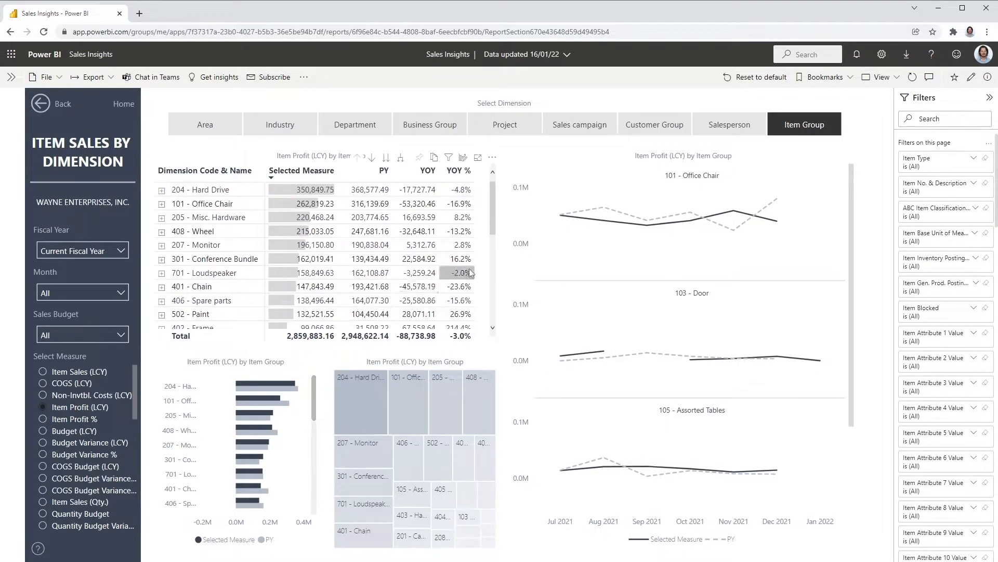
{"action": "left_click", "coordinate": [732, 126]}
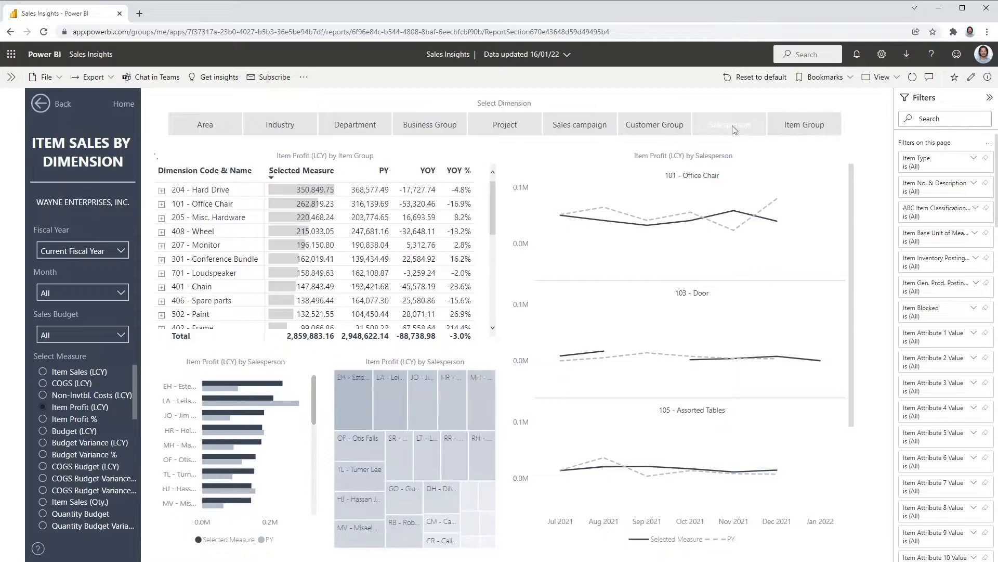
{"action": "scroll", "coordinate": [81, 485], "scroll_direction": "down", "scroll_amount": 3}
{"action": "scroll", "coordinate": [80, 484], "scroll_direction": "down", "scroll_amount": 2}
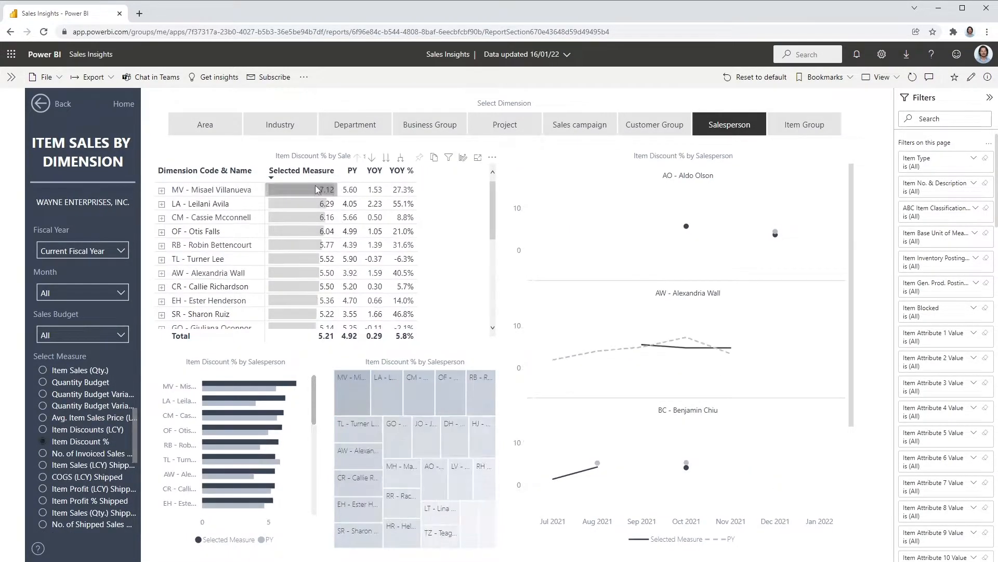
{"action": "mouse_move", "coordinate": [317, 193]}
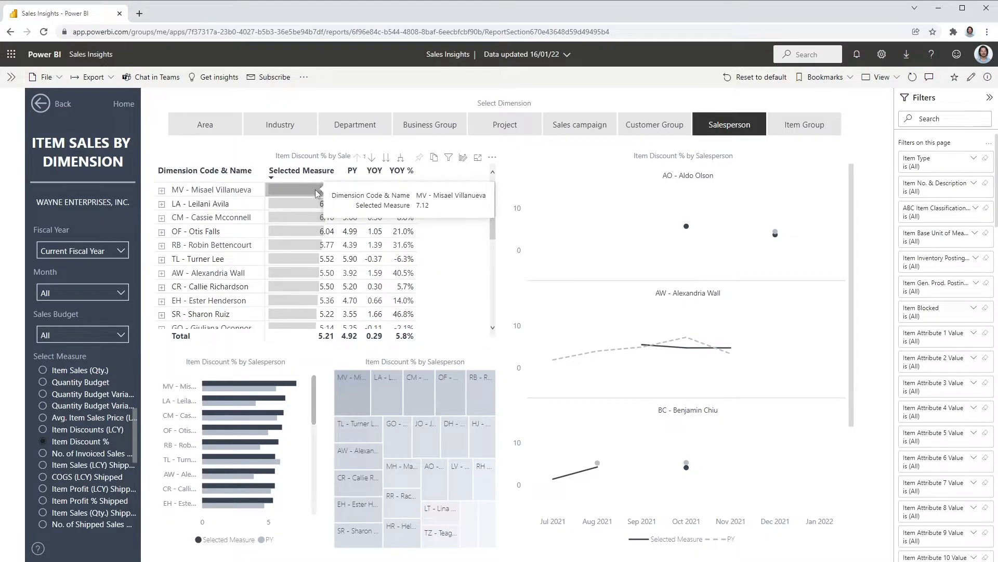
Go back to the home page, open Item Sales Deep Dive and set the measure to Item Profit (LCY)
{"action": "left_click", "coordinate": [127, 108]}
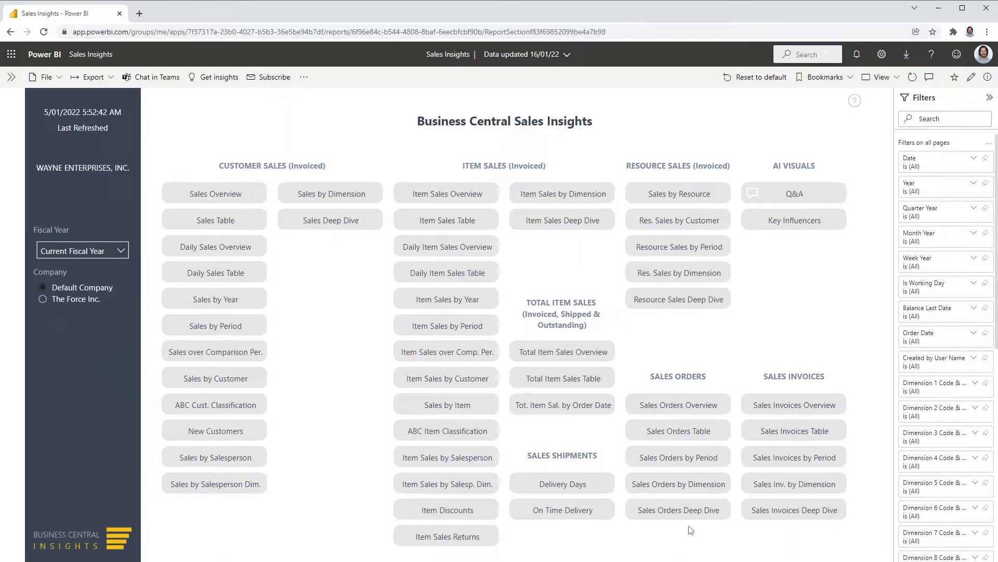
{"action": "left_click", "coordinate": [556, 222]}
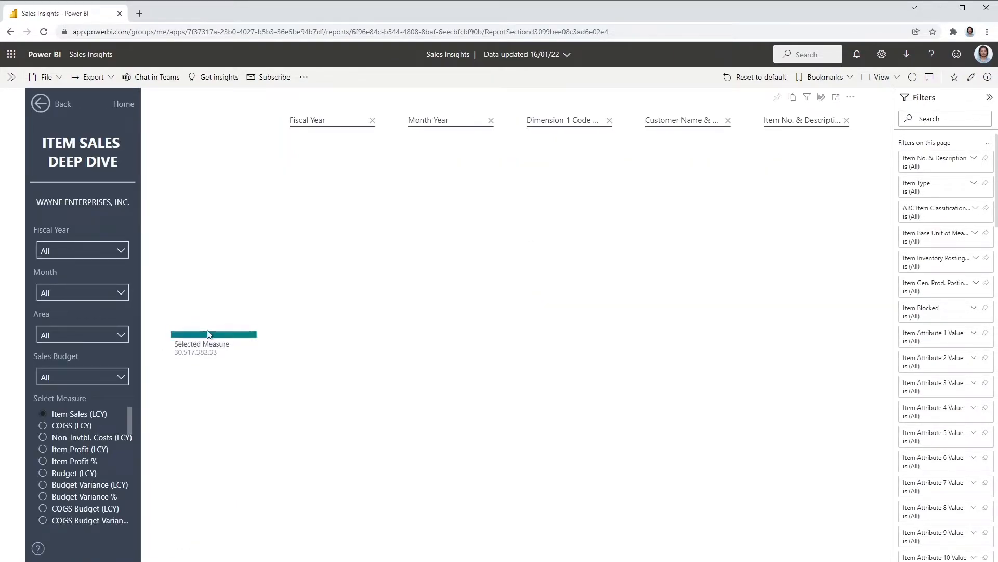
{"action": "left_click", "coordinate": [76, 450]}
Drill the decomposition tree through FY2021, Aug 2020, NT - Northern Territory and customer Fast Services to the items, and return to the home page
{"action": "left_click", "coordinate": [257, 343]}
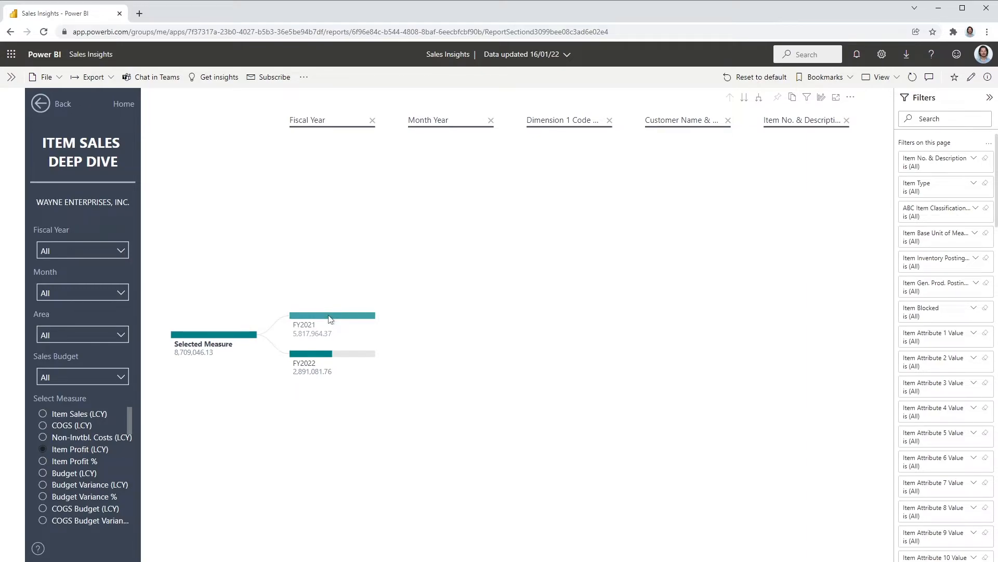
{"action": "left_click", "coordinate": [335, 317]}
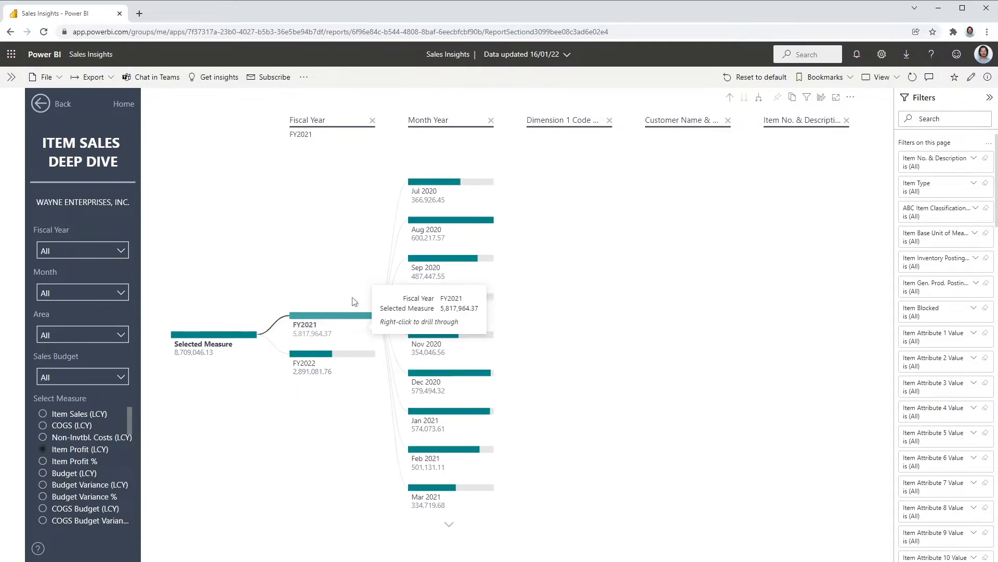
{"action": "left_click", "coordinate": [453, 223]}
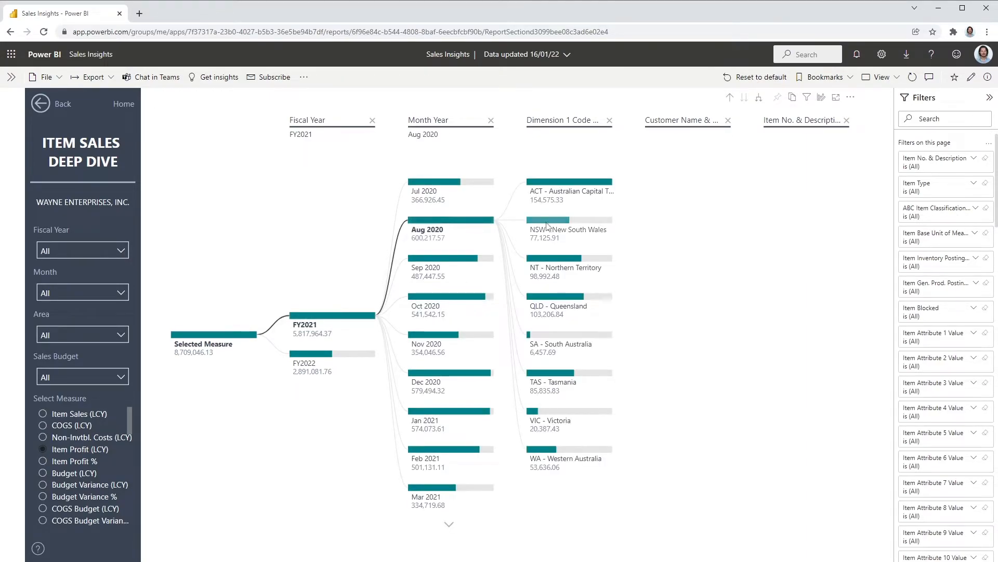
{"action": "left_click", "coordinate": [566, 265]}
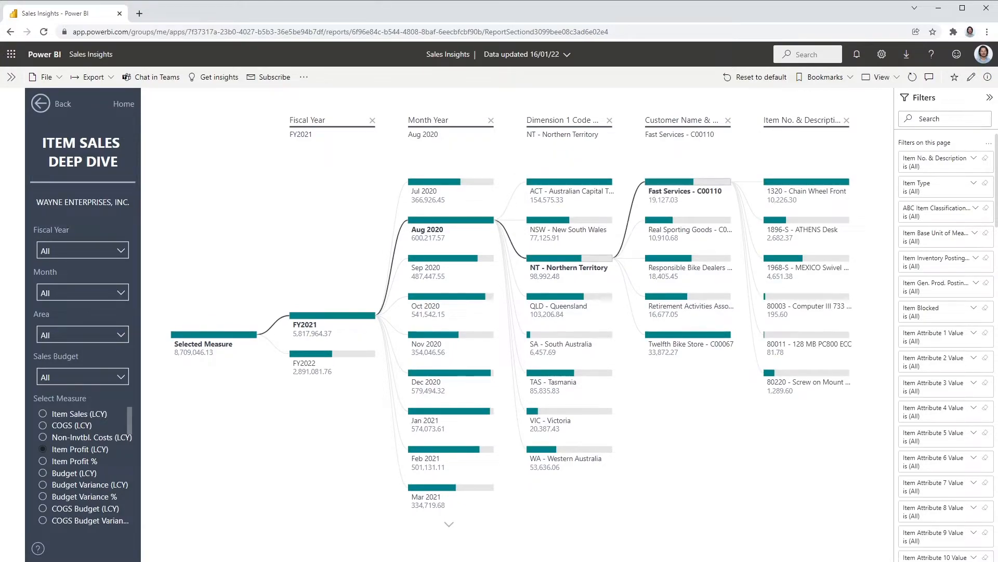
{"action": "left_click", "coordinate": [124, 104]}
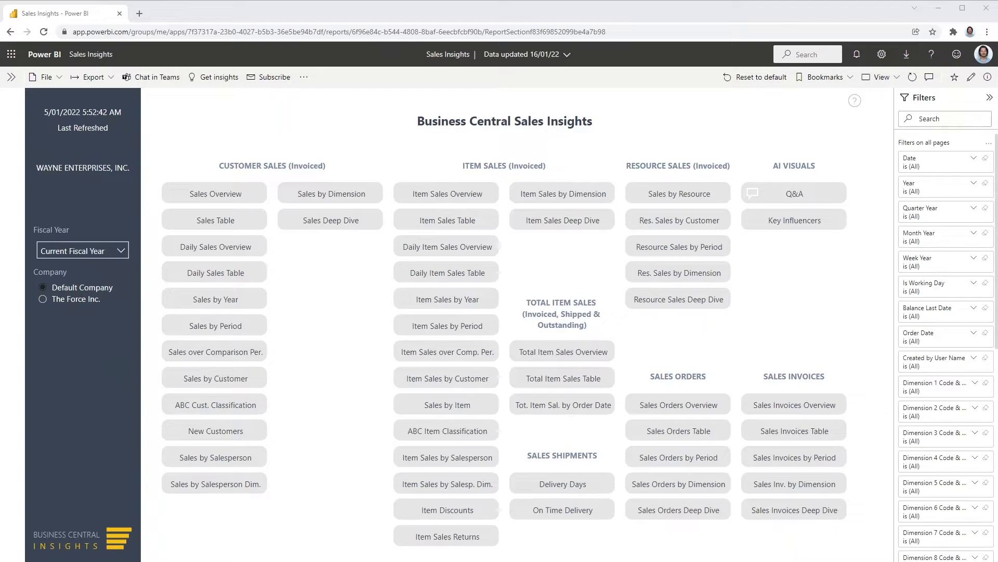
Review the On Time Delivery and Delivery Days shipment reports one after the other, and return to the home page
{"action": "left_click", "coordinate": [563, 508]}
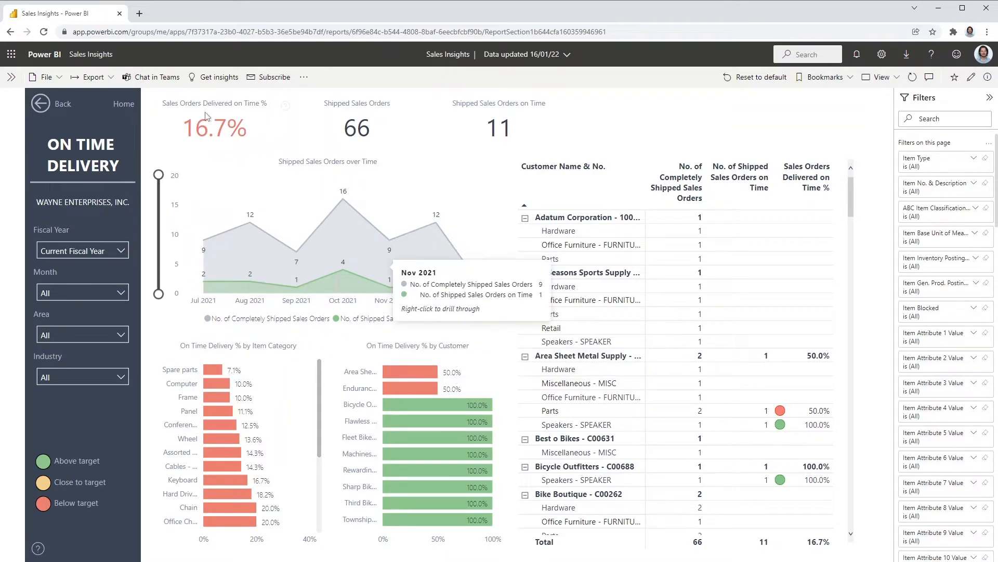
{"action": "left_click", "coordinate": [124, 105]}
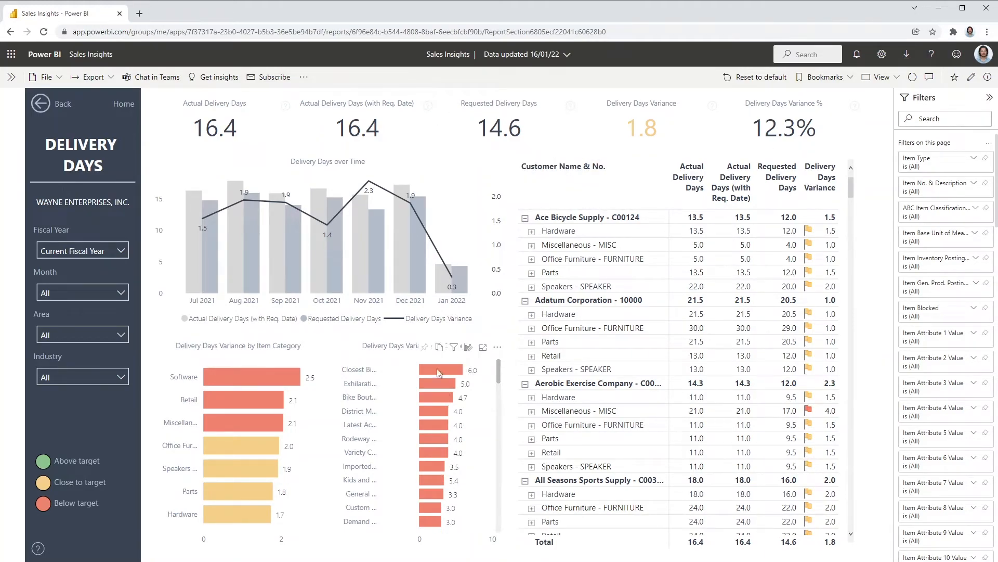
{"action": "left_click", "coordinate": [123, 107]}
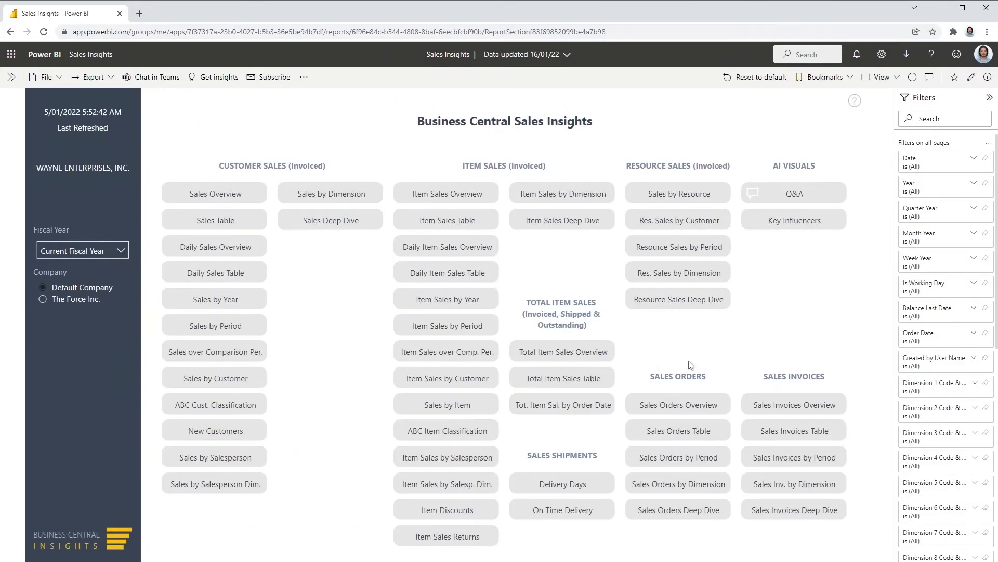
Open Sales Orders Overview, look through the outstanding sales order figures and charts, and return to the home page
{"action": "left_click", "coordinate": [674, 412]}
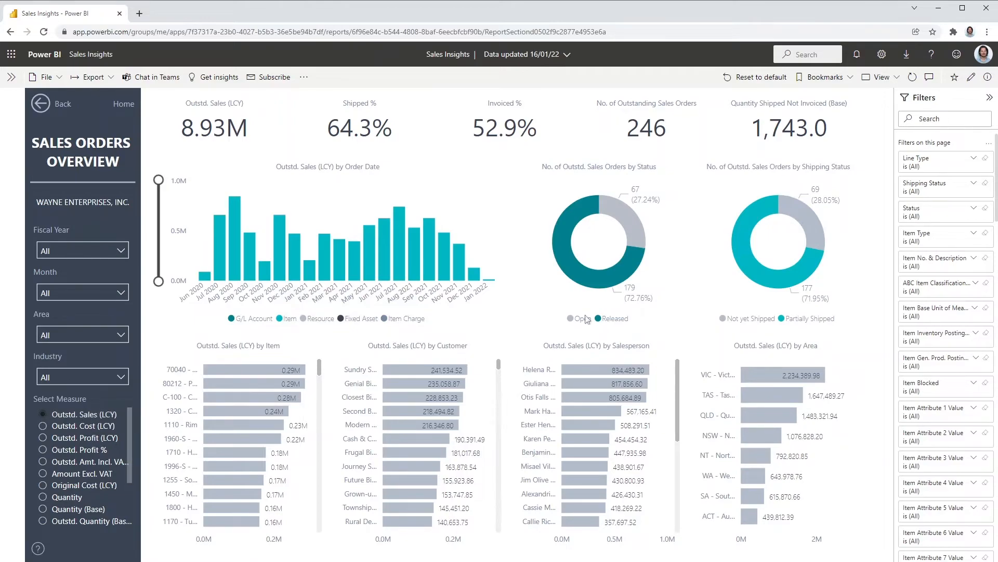
{"action": "scroll", "coordinate": [944, 213], "scroll_direction": "down", "scroll_amount": 2}
{"action": "scroll", "coordinate": [940, 239], "scroll_direction": "down", "scroll_amount": 11}
{"action": "scroll", "coordinate": [938, 234], "scroll_direction": "up", "scroll_amount": 11}
{"action": "scroll", "coordinate": [936, 223], "scroll_direction": "up", "scroll_amount": 2}
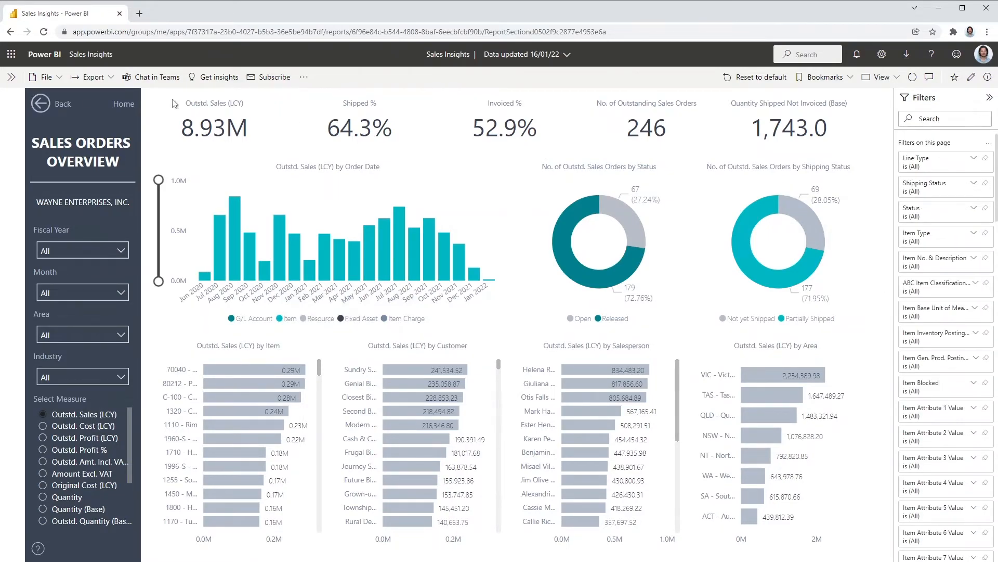
{"action": "left_click", "coordinate": [127, 105]}
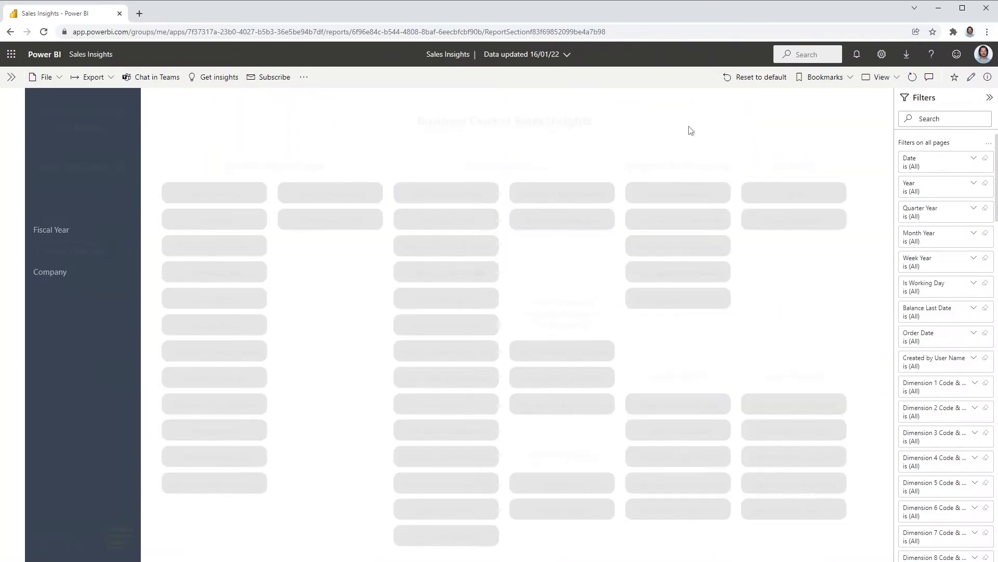
Run the suggested Q&A question on Resource Sales by Customer Group Dimension where it is not blank, and return to the home page
{"action": "left_click", "coordinate": [797, 196]}
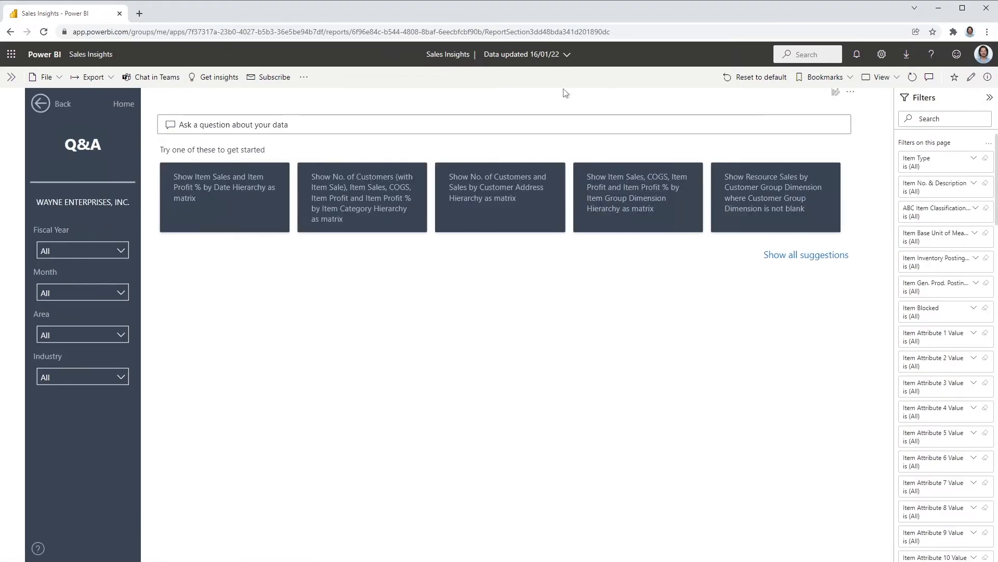
{"action": "left_click", "coordinate": [753, 197]}
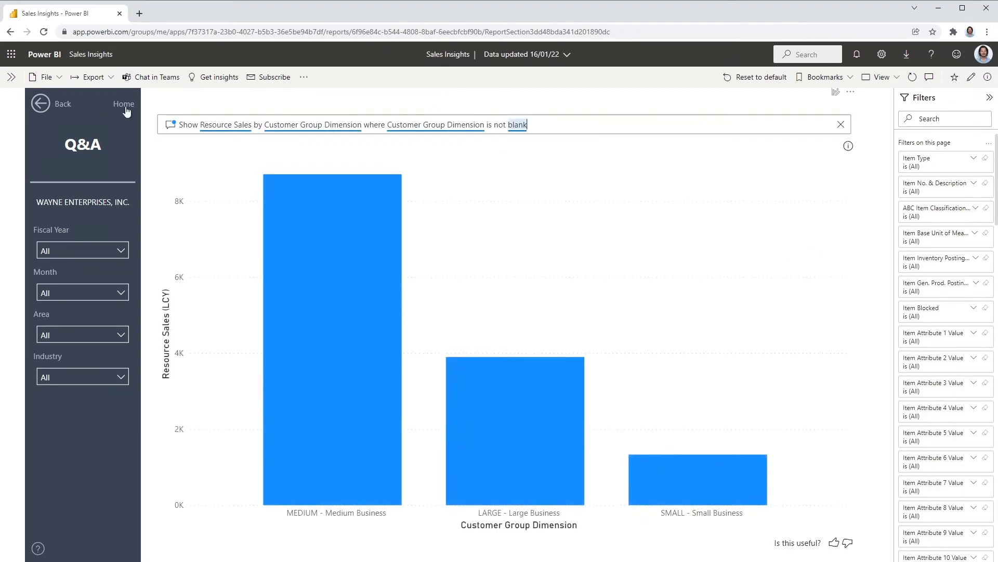
{"action": "left_click", "coordinate": [125, 109]}
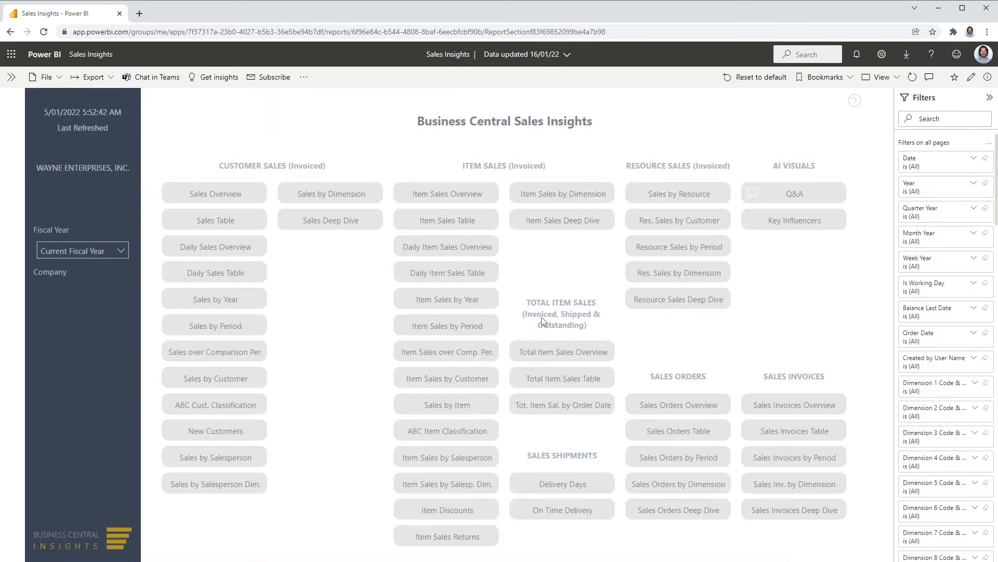